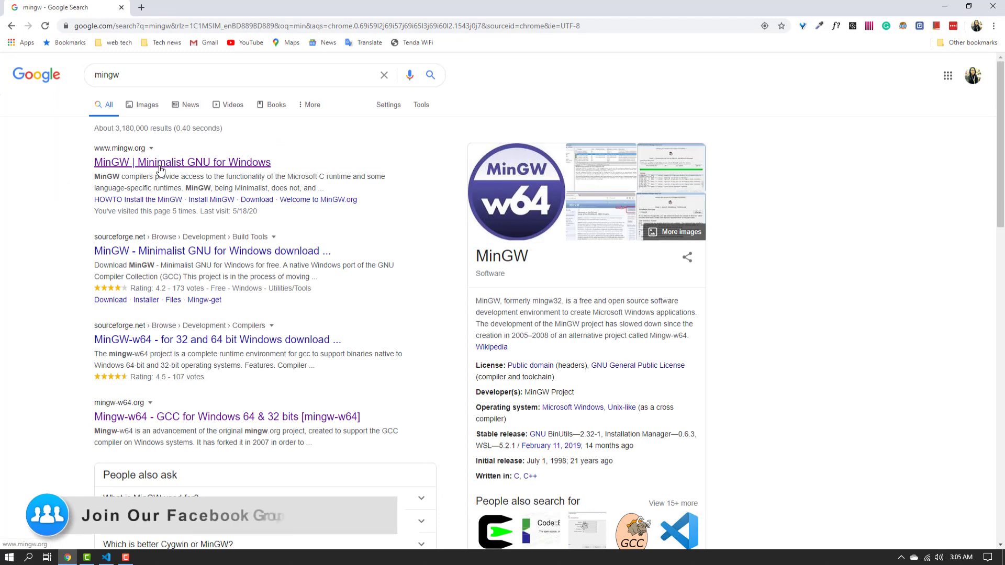
# Open the MinGW website from the search results and start downloading mingw-get-setup.exe from its downloads page
pyautogui.click(165, 166)
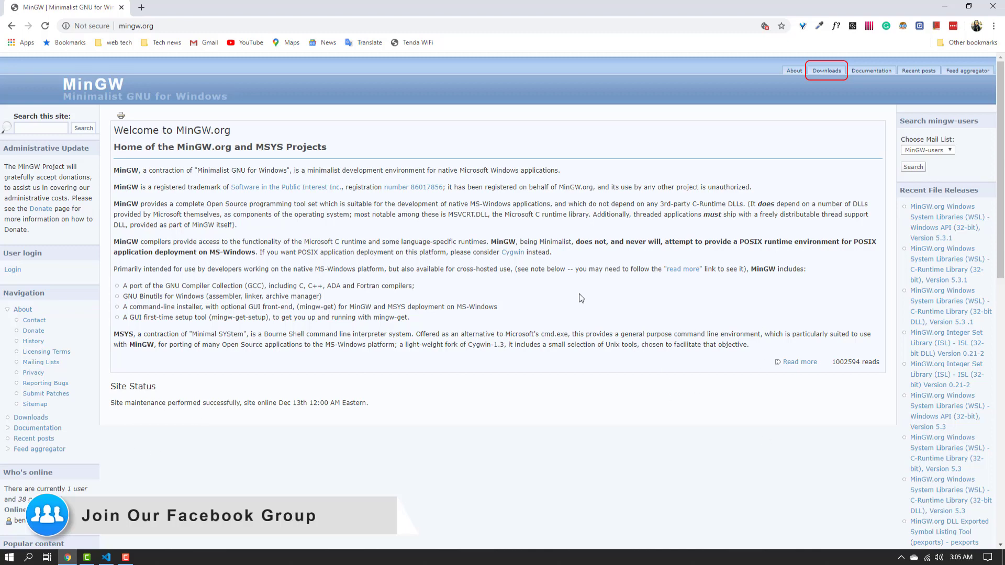
pyautogui.click(827, 73)
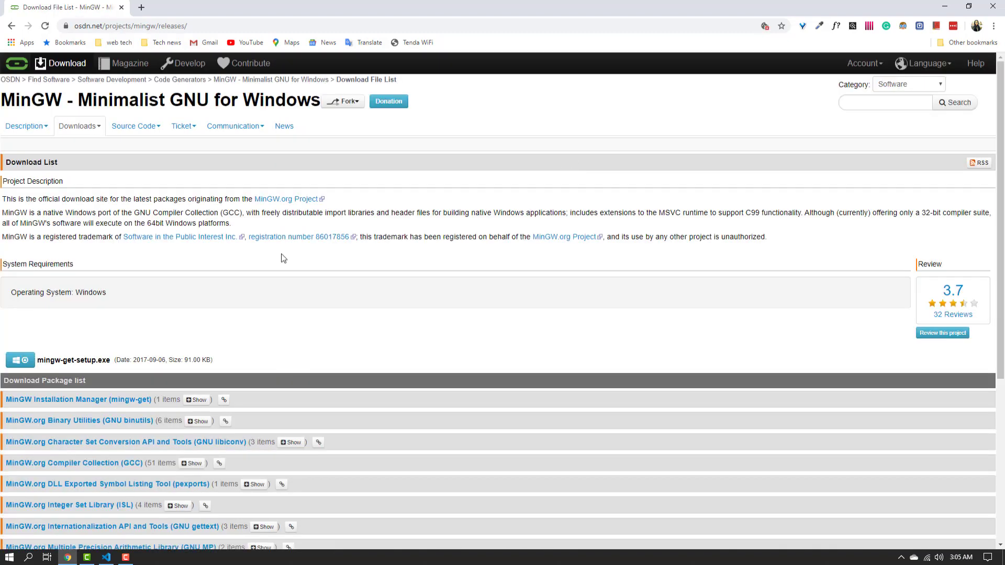
pyautogui.click(23, 362)
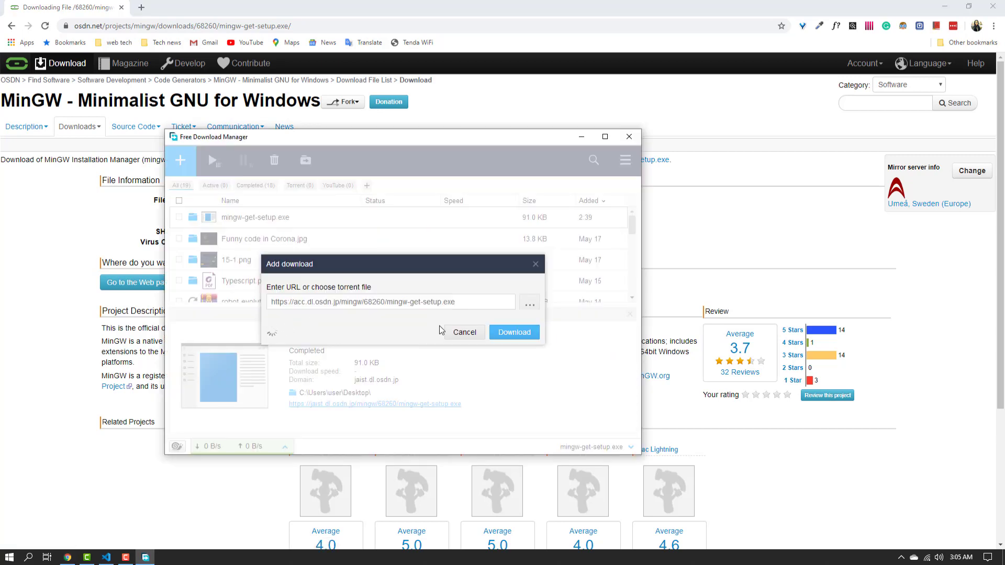
# Cancel the new installer download in Free Download Manager and dismiss the browser's file save request
pyautogui.click(460, 335)
pyautogui.click(630, 136)
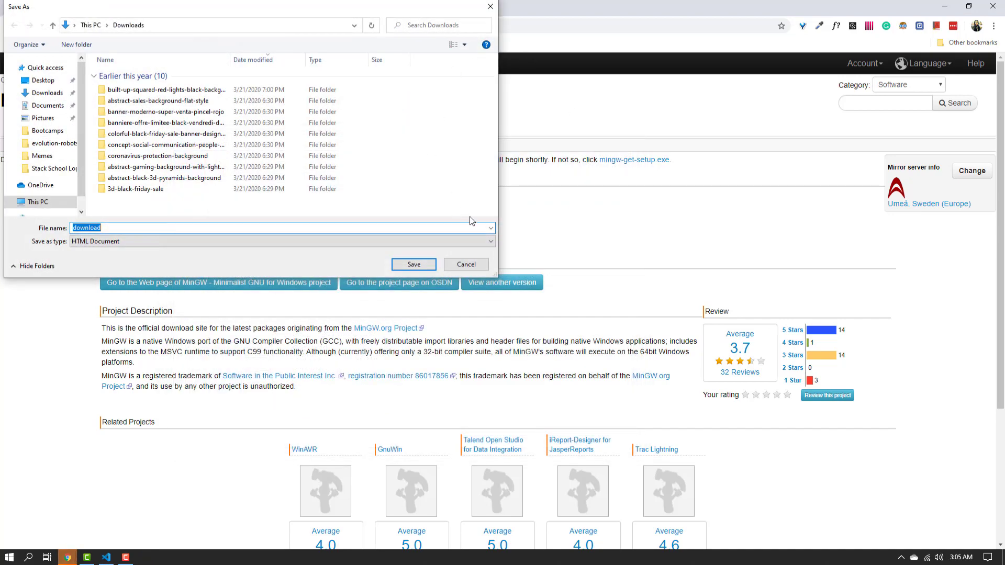
pyautogui.click(466, 265)
# Minimize the browser and Visual Studio Code, and launch MinGW Installer from the desktop
pyautogui.click(943, 6)
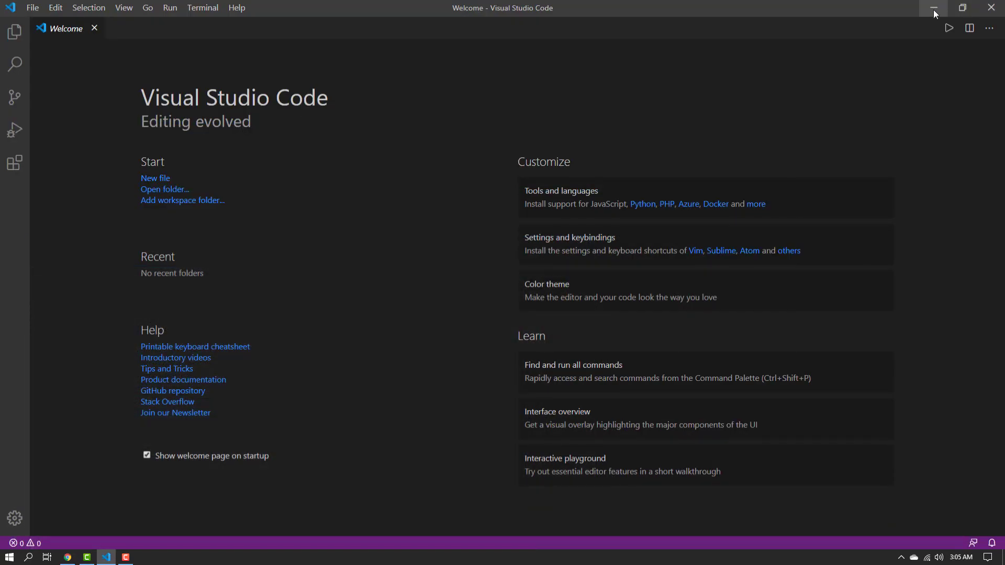
pyautogui.click(934, 9)
pyautogui.click(173, 24)
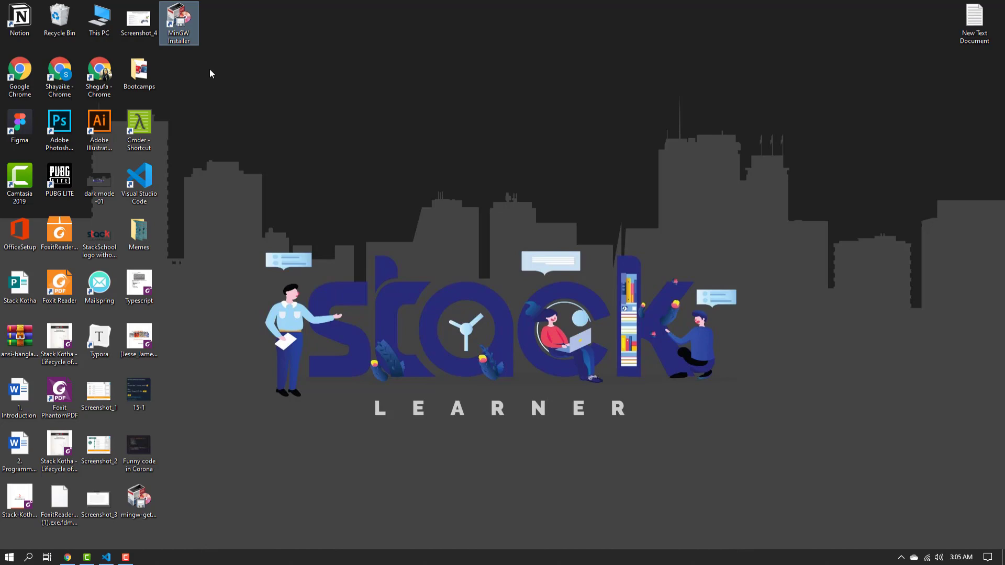
pyautogui.doubleClick(179, 24)
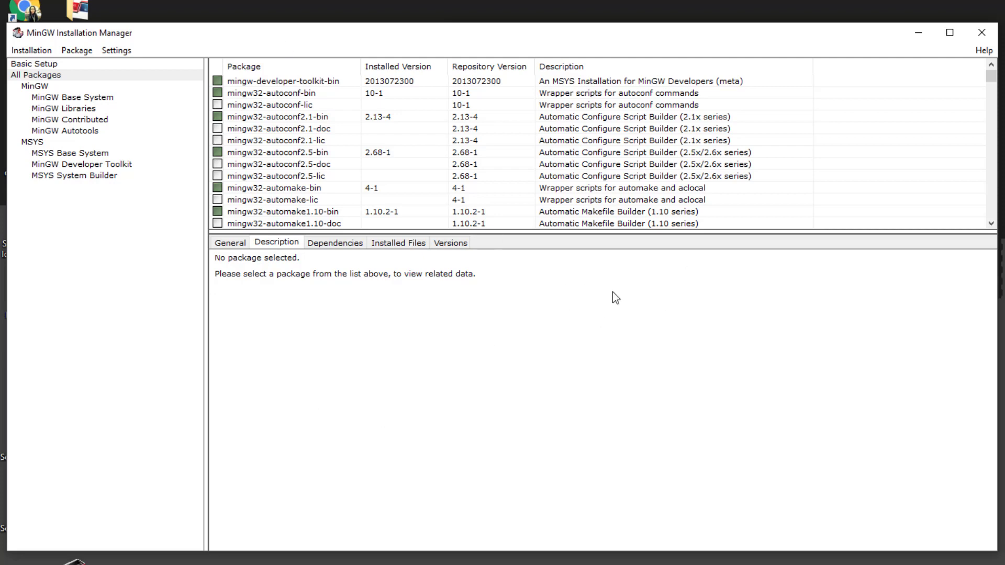
# Compare the package lists under Basic Setup and All Packages, returning to Basic Setup
pyautogui.click(24, 62)
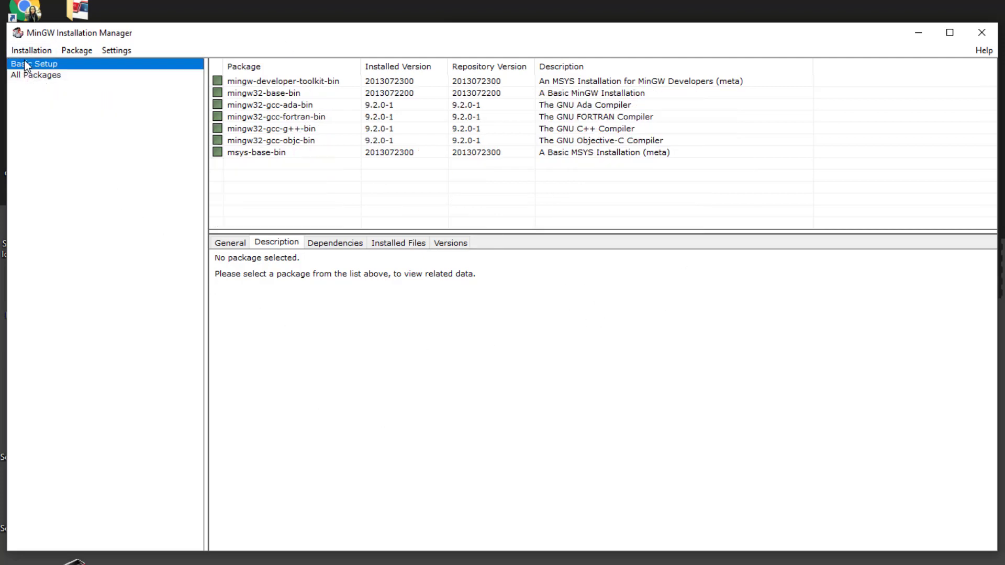
pyautogui.click(35, 74)
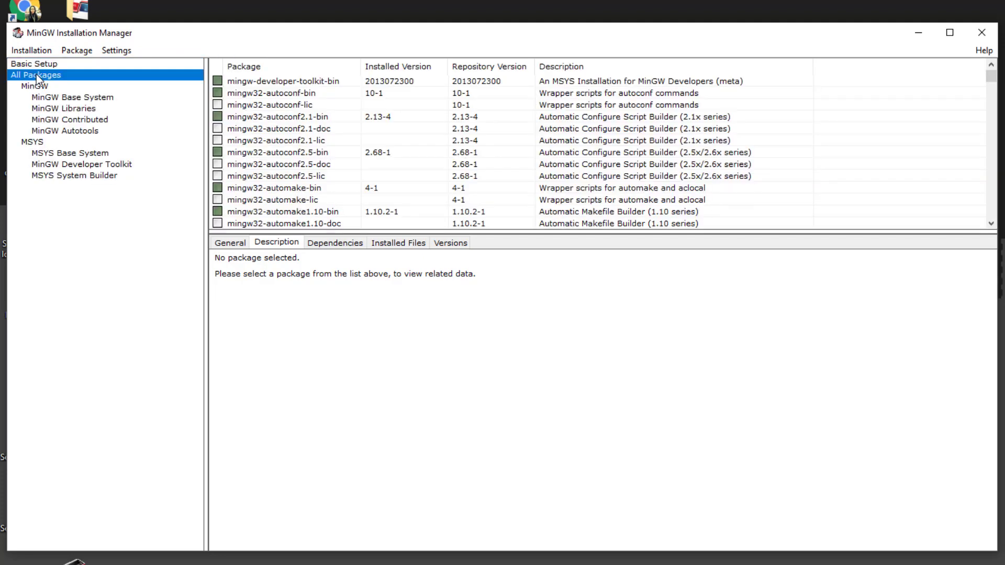
pyautogui.click(45, 63)
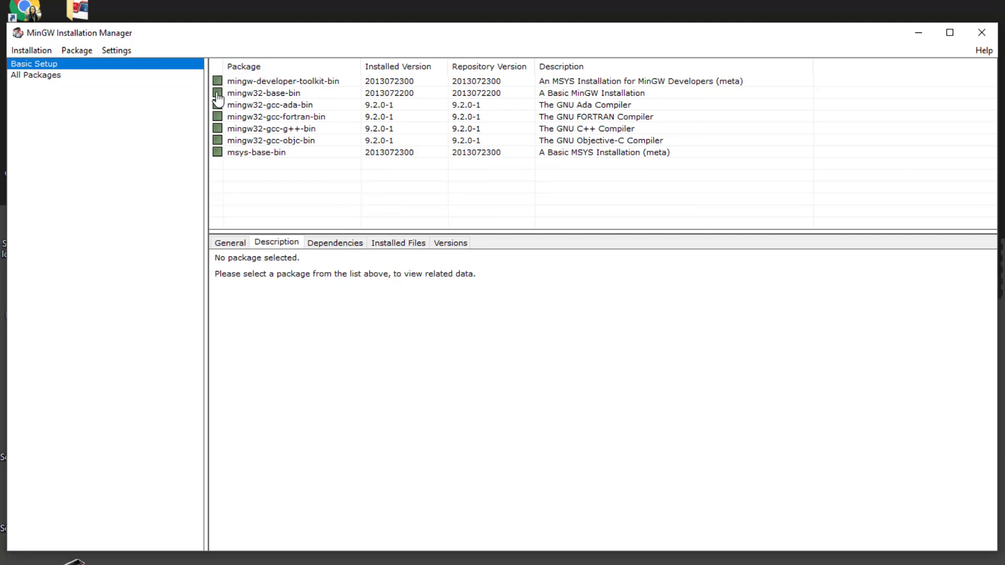
# Check the marking options for the Basic Setup packages, including mingw32-gcc-objc-bin, msys-base-bin and mingw32-base-bin
pyautogui.click(217, 140)
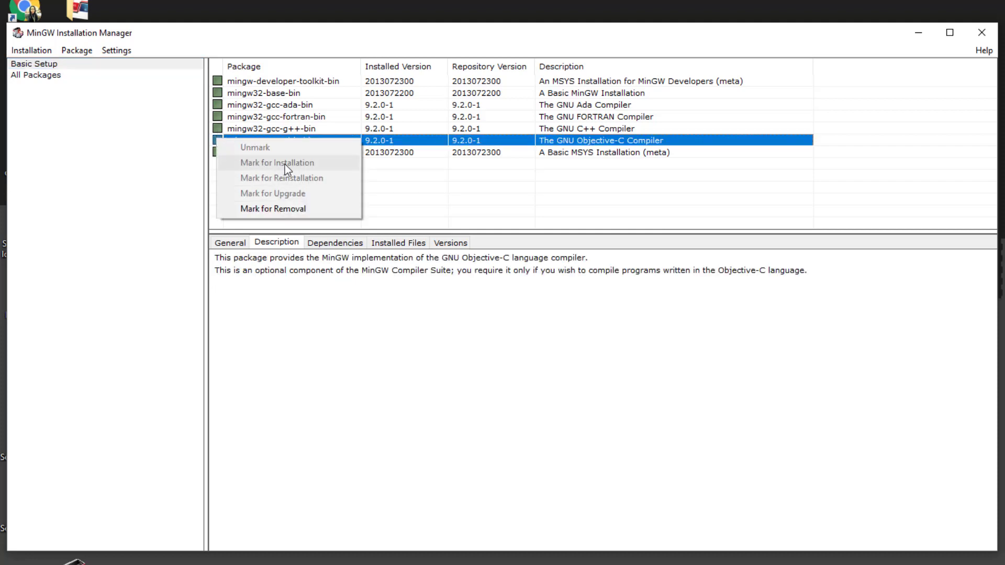
pyautogui.click(414, 190)
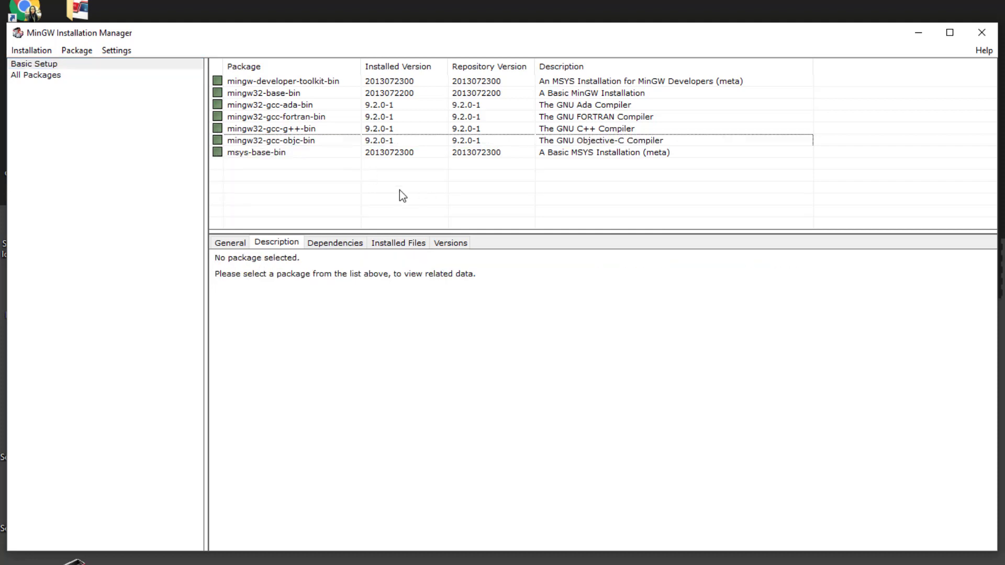
pyautogui.click(214, 146)
pyautogui.click(464, 154)
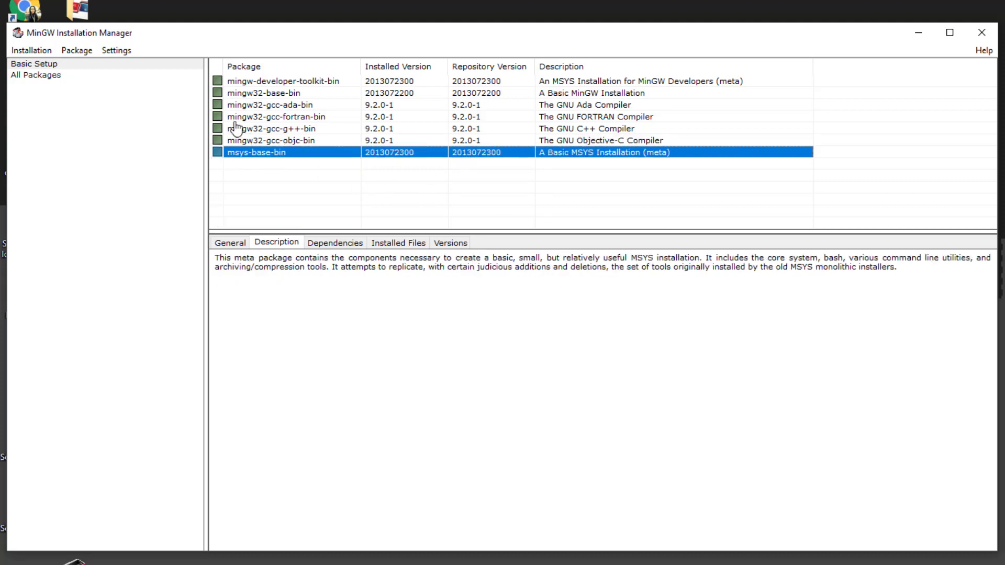
pyautogui.click(217, 93)
pyautogui.click(430, 180)
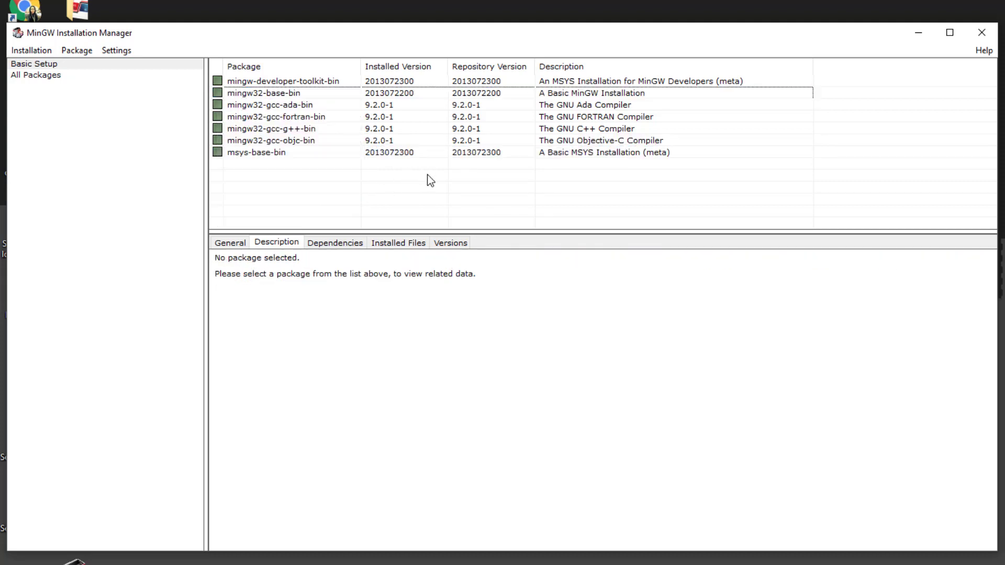
# Check where the Apply Changes command is found and close the MinGW Installation Manager
pyautogui.click(41, 51)
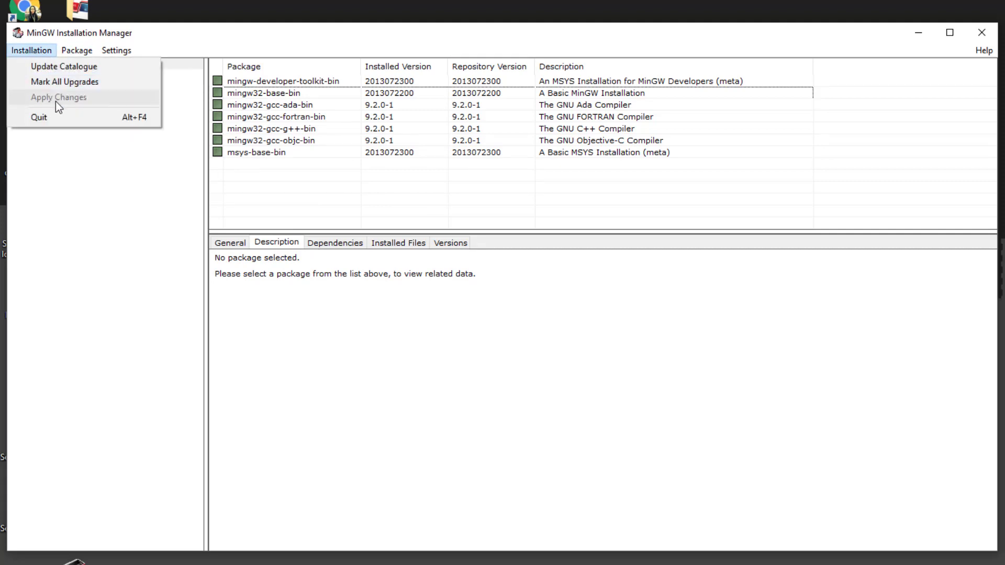
pyautogui.click(99, 193)
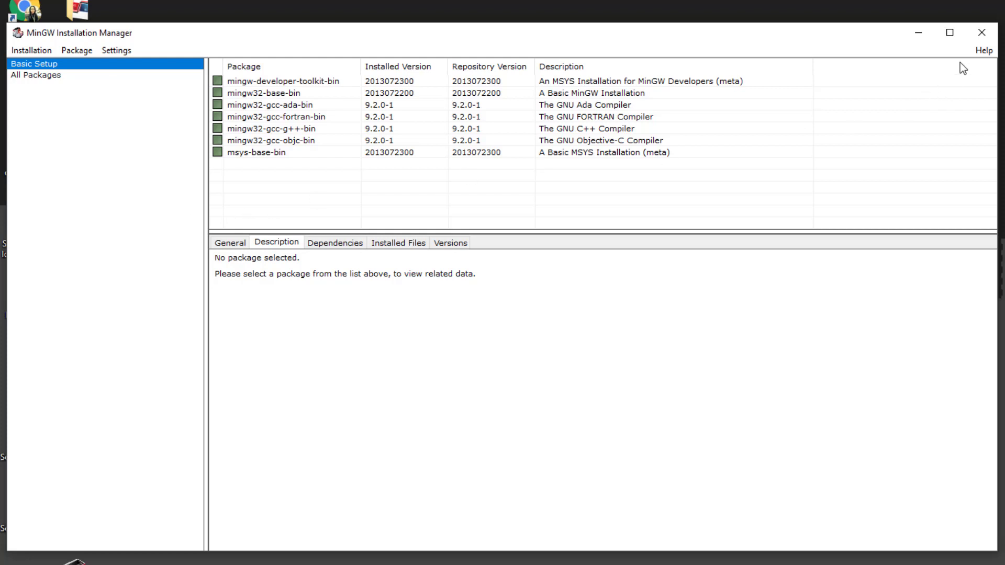
pyautogui.click(982, 33)
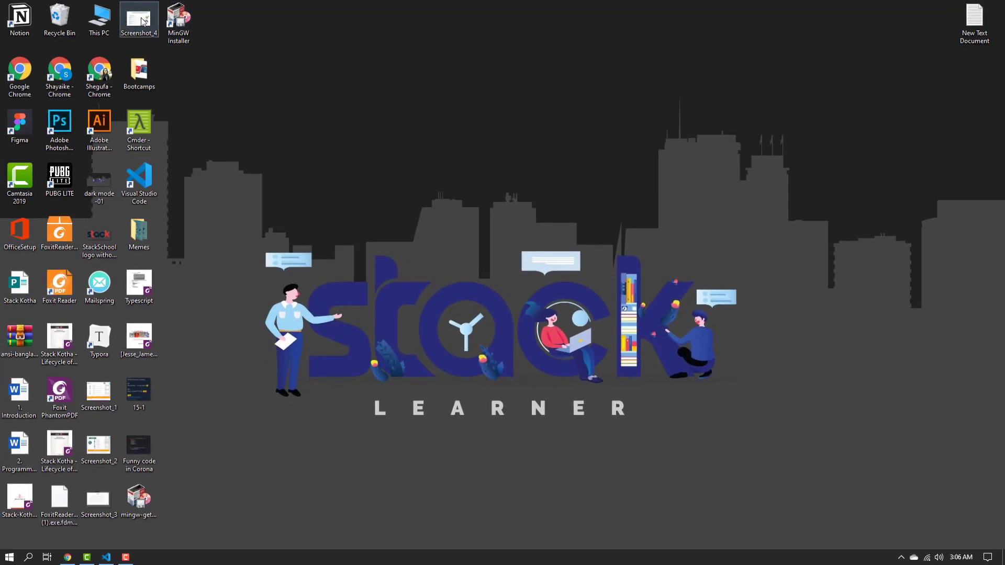
# Open the MinGW bin folder on Local Disk (C:) from This PC
pyautogui.doubleClick(101, 21)
pyautogui.click(165, 157)
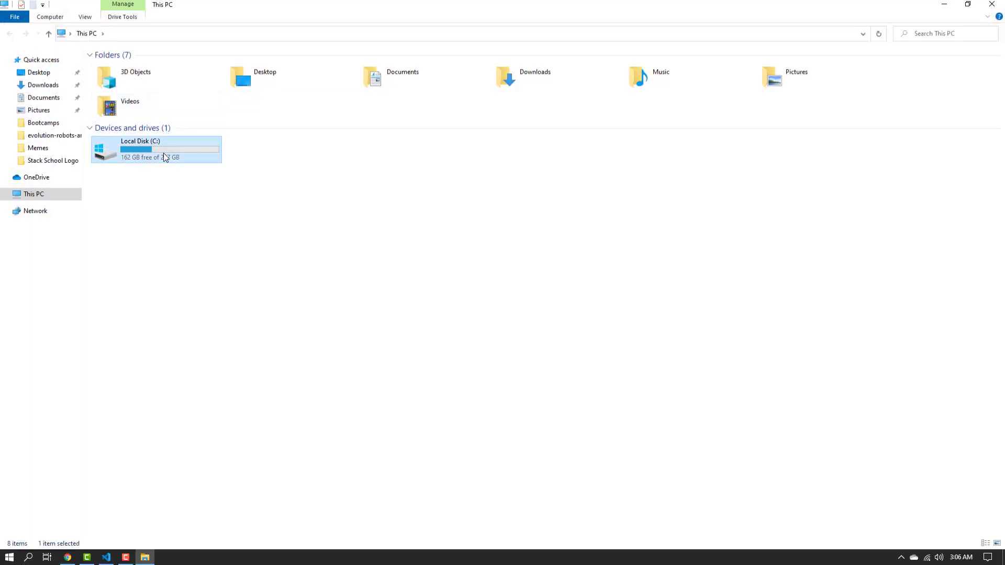
pyautogui.doubleClick(164, 157)
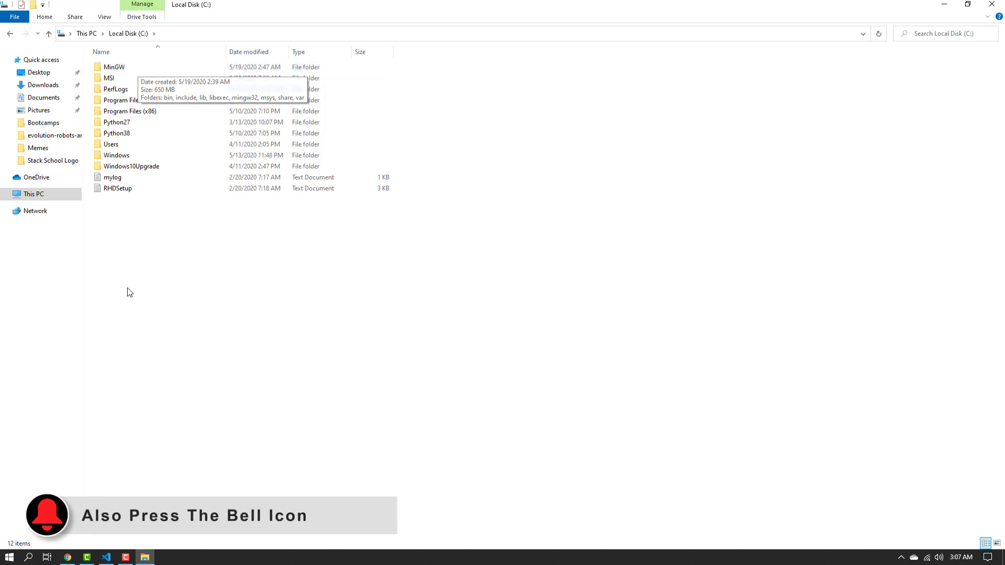
pyautogui.doubleClick(143, 71)
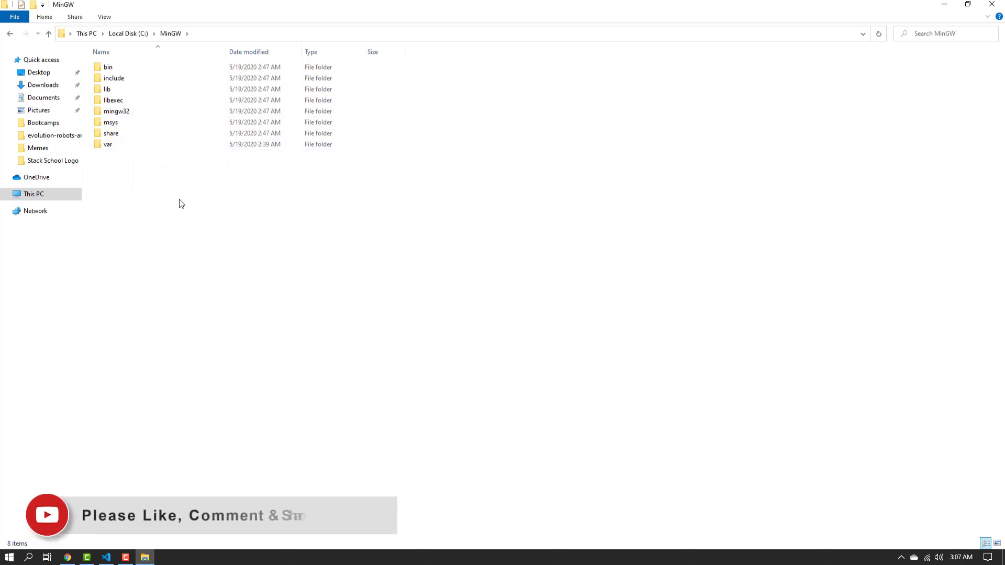
pyautogui.doubleClick(126, 70)
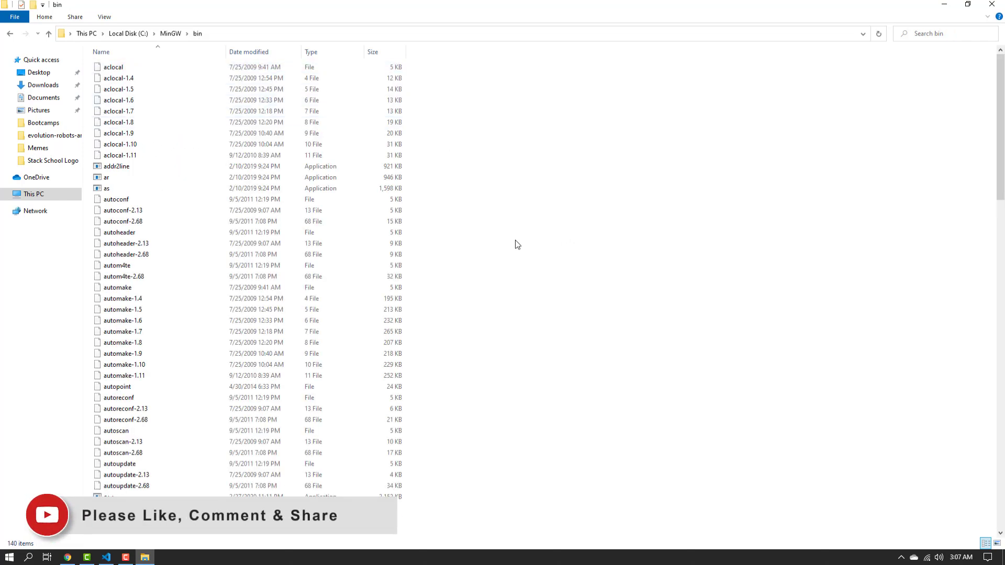
# Look through the compiler files in the bin folder and select its full path, C:\MinGW\bin
pyautogui.scroll(-3, 334, 227)
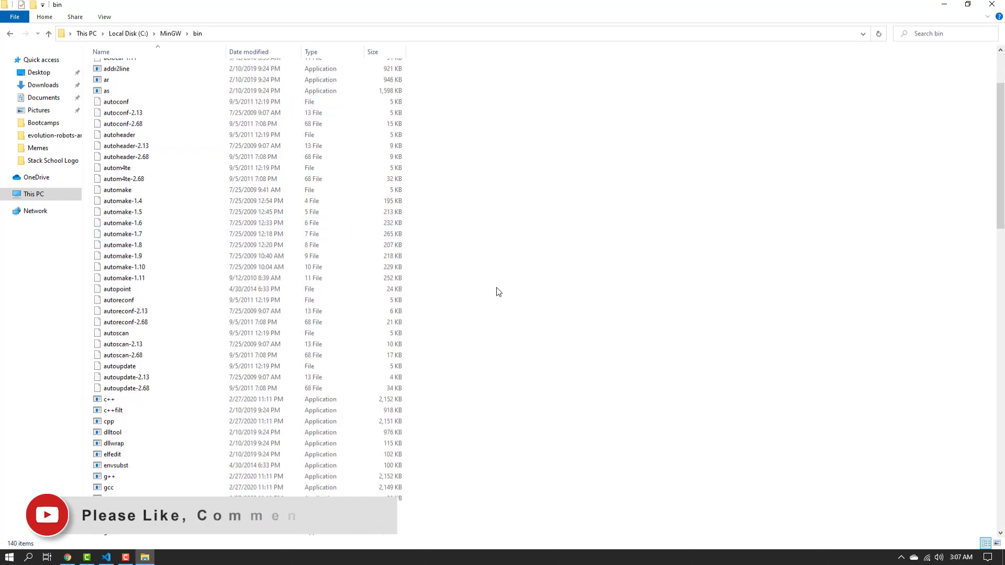
pyautogui.scroll(3, 413, 343)
pyautogui.scroll(-7, 411, 341)
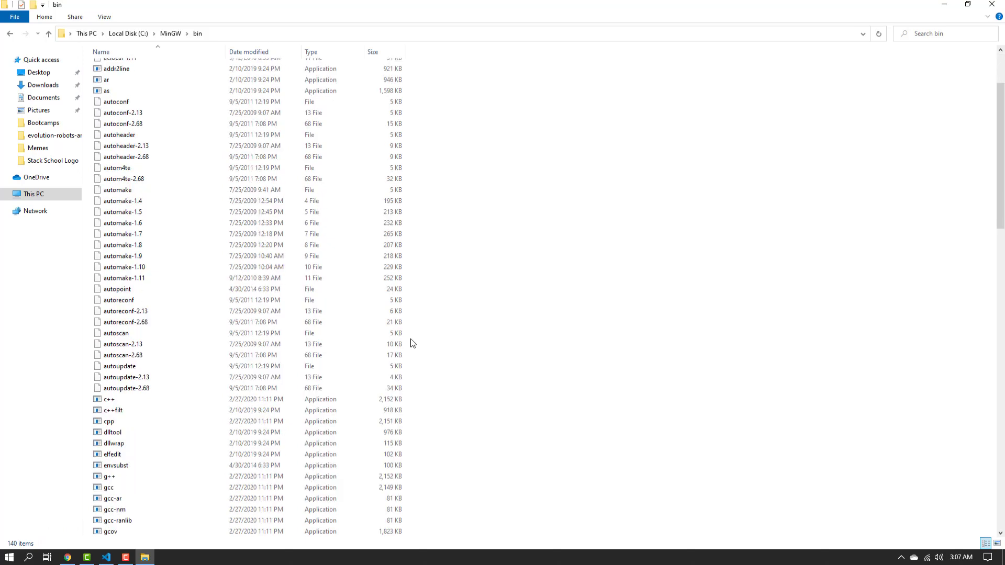
pyautogui.scroll(-20, 411, 341)
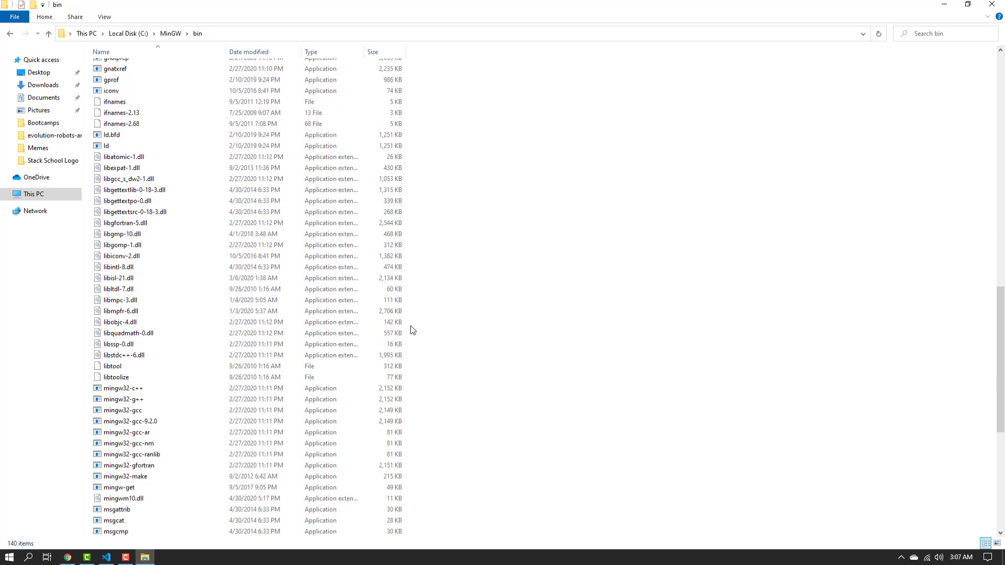
pyautogui.scroll(20, 416, 334)
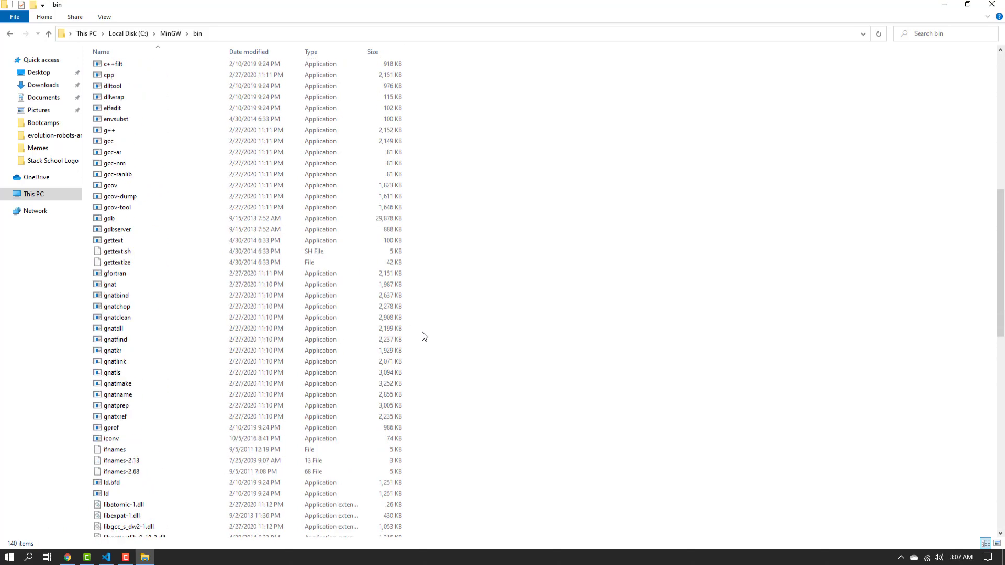
pyautogui.scroll(5, 424, 336)
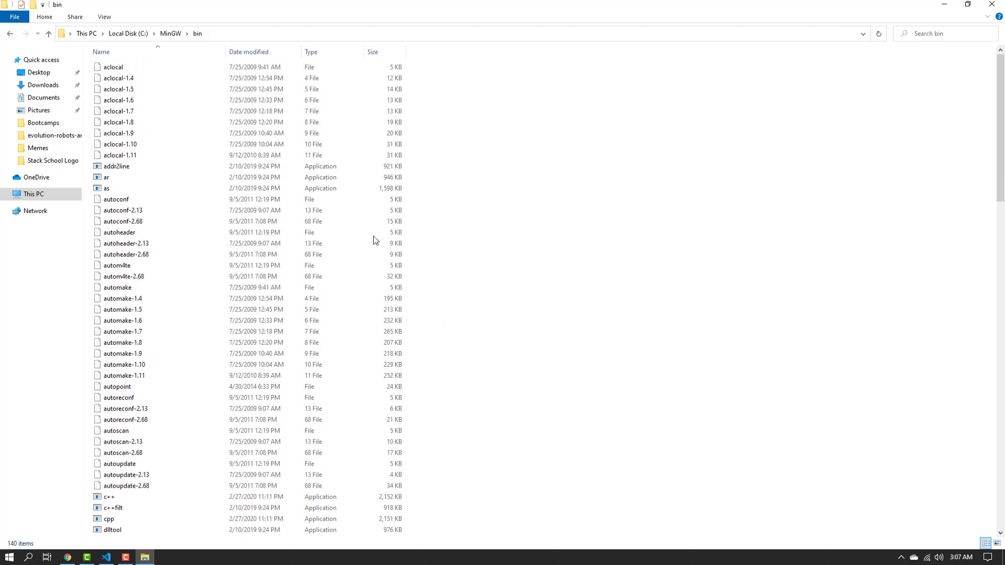
pyautogui.click(233, 34)
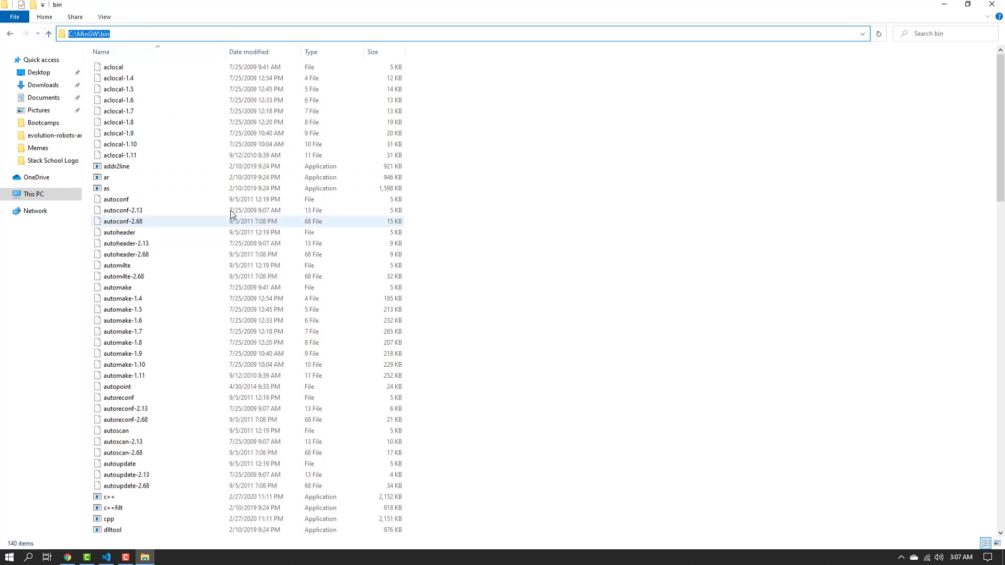
# Open the Environment Variables dialog through This PC's properties and the advanced system settings
pyautogui.rightClick(34, 199)
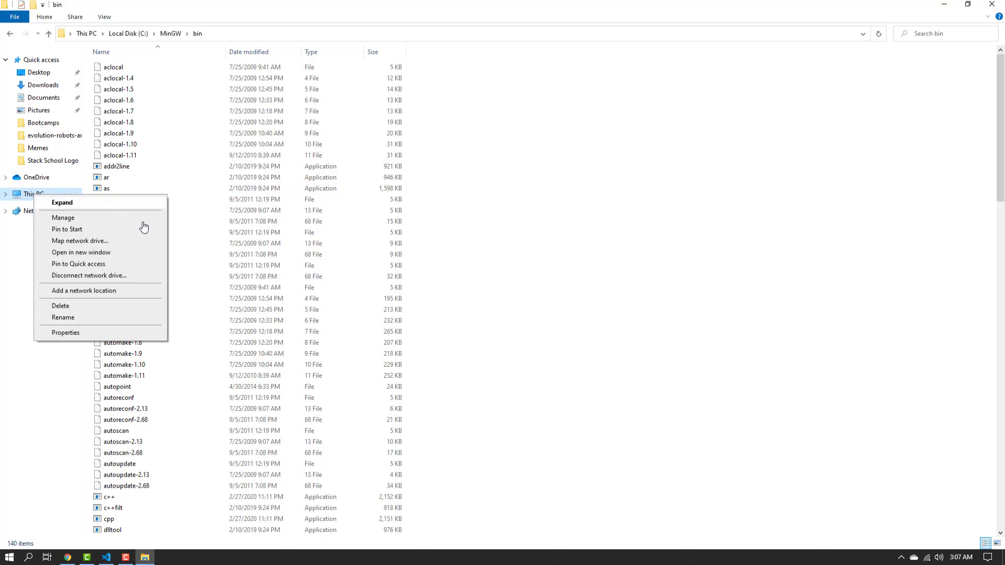
pyautogui.click(65, 333)
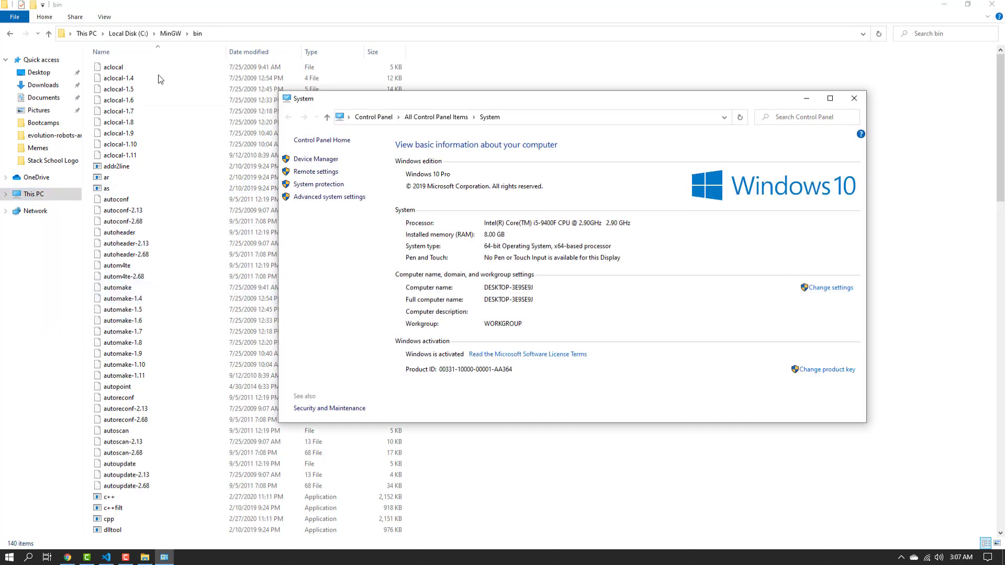
pyautogui.moveTo(486, 98); pyautogui.dragTo(461, 85)
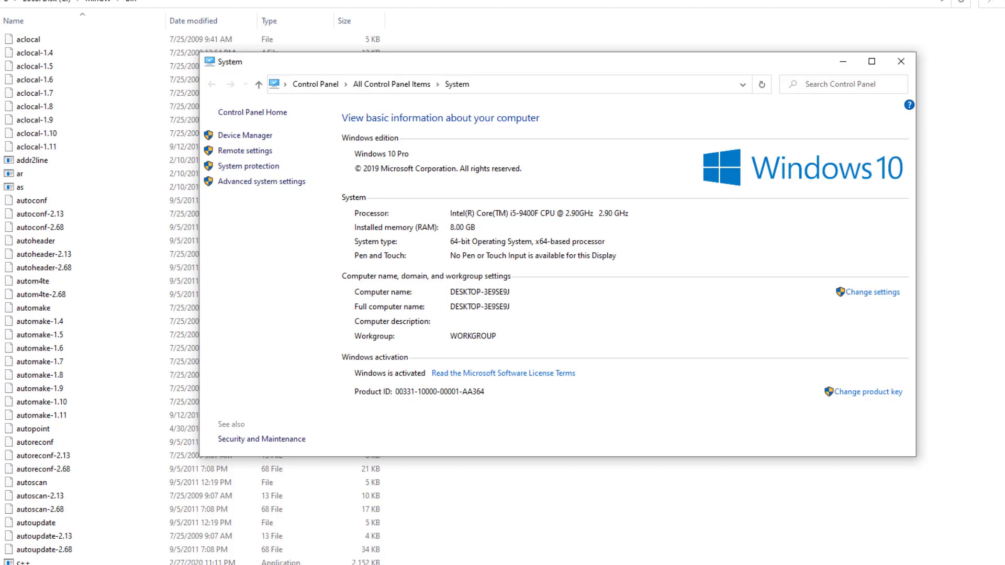
pyautogui.click(253, 183)
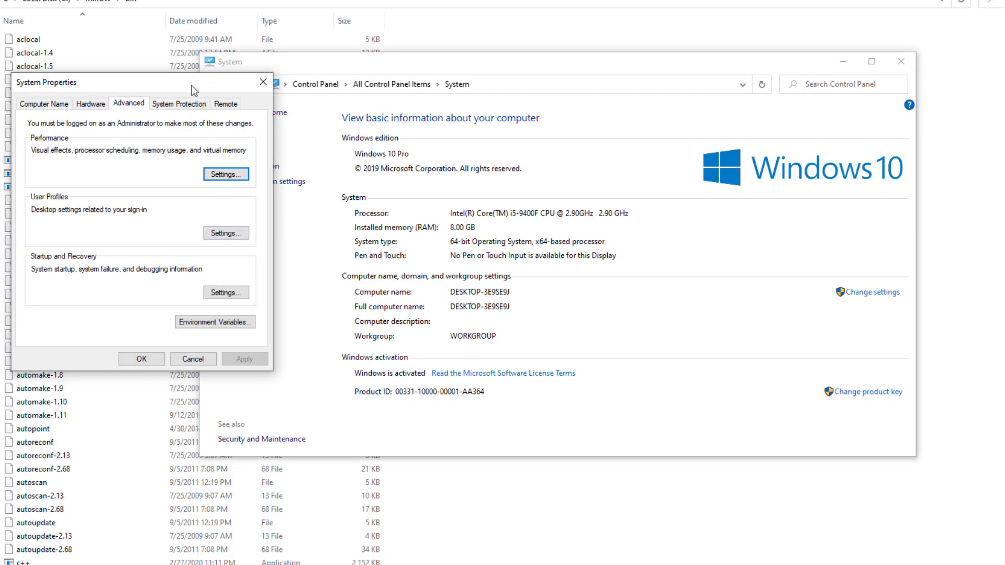
pyautogui.moveTo(192, 89); pyautogui.dragTo(595, 52)
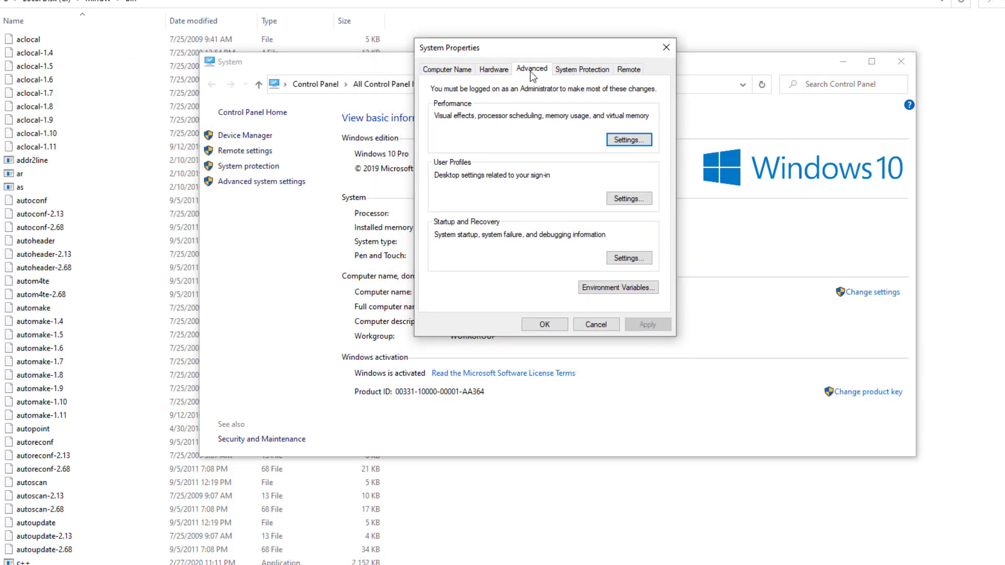
pyautogui.click(623, 291)
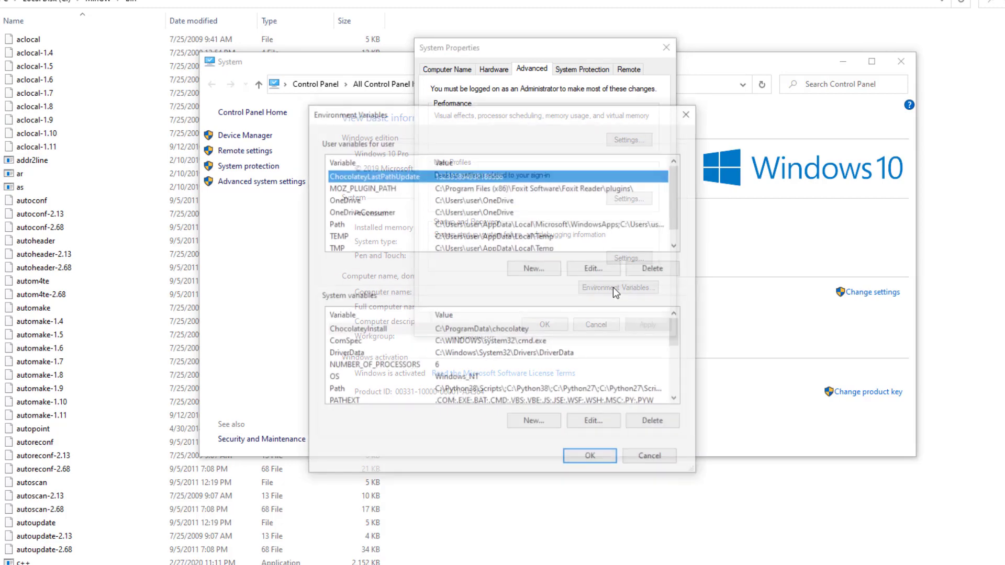
pyautogui.moveTo(511, 112); pyautogui.dragTo(427, 87)
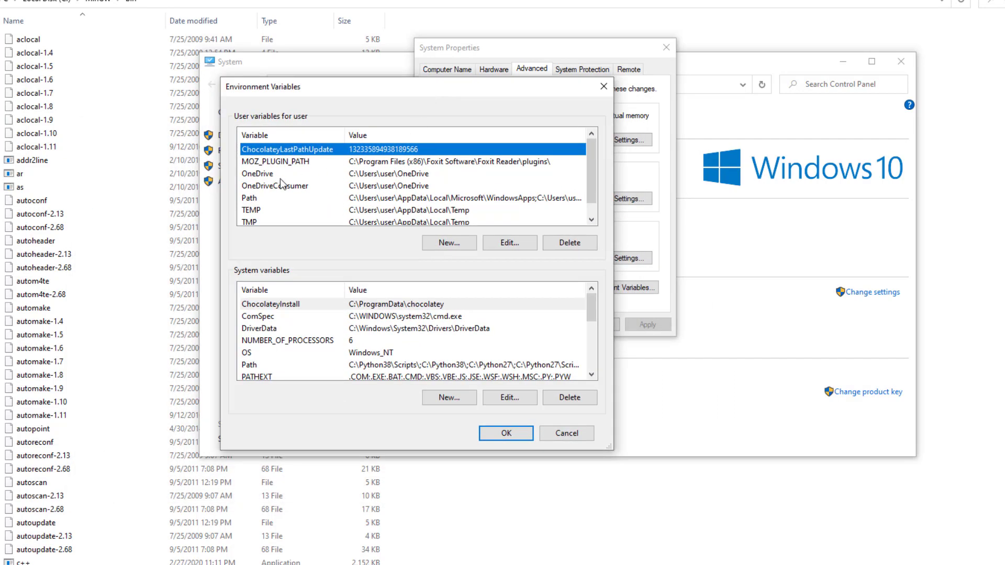
# Delete the C:\MinGW\bin entry from the user's Path variable and confirm the edit
pyautogui.scroll(-1, 422, 163)
pyautogui.scroll(1, 461, 192)
pyautogui.click(251, 200)
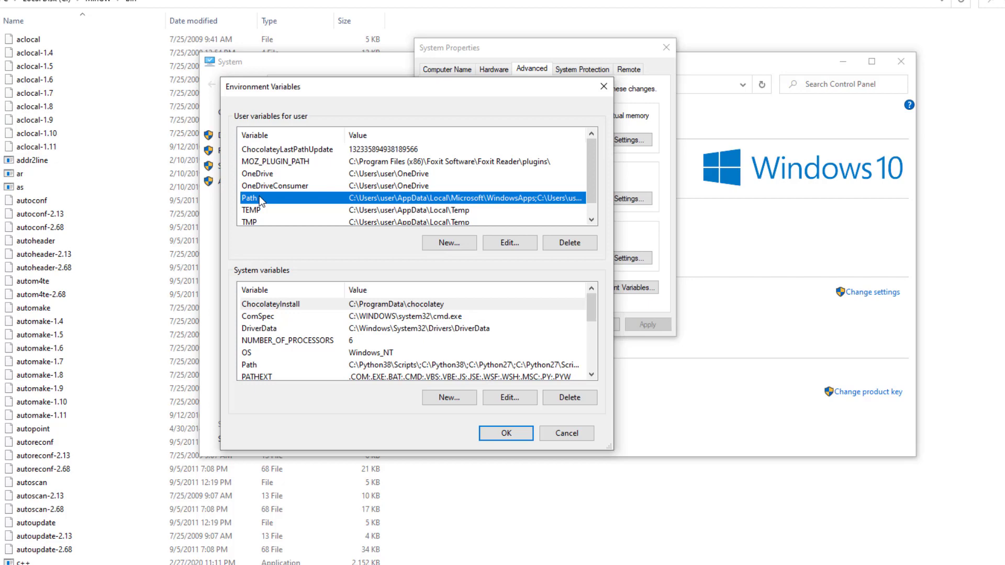
pyautogui.doubleClick(288, 201)
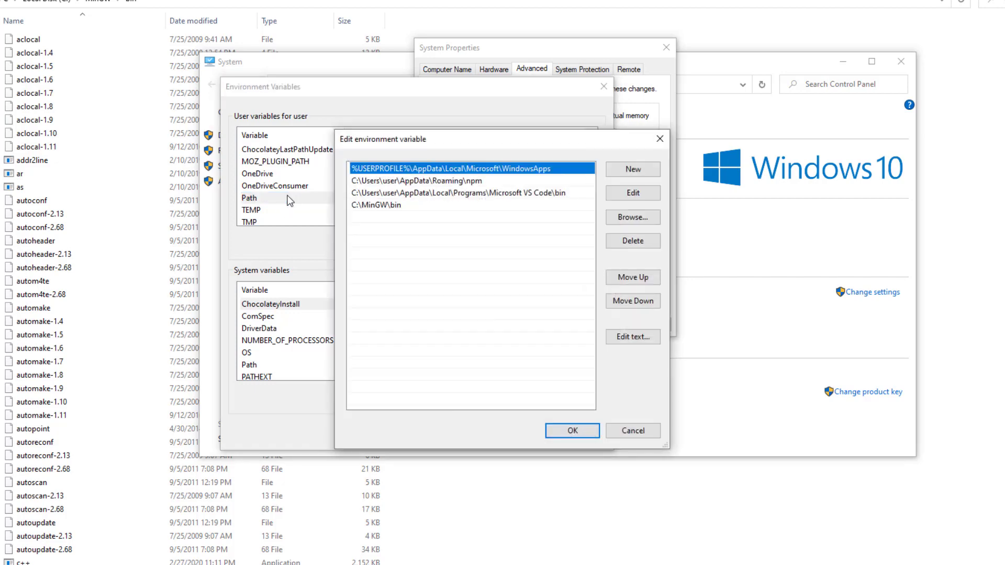
pyautogui.moveTo(432, 140); pyautogui.dragTo(604, 89)
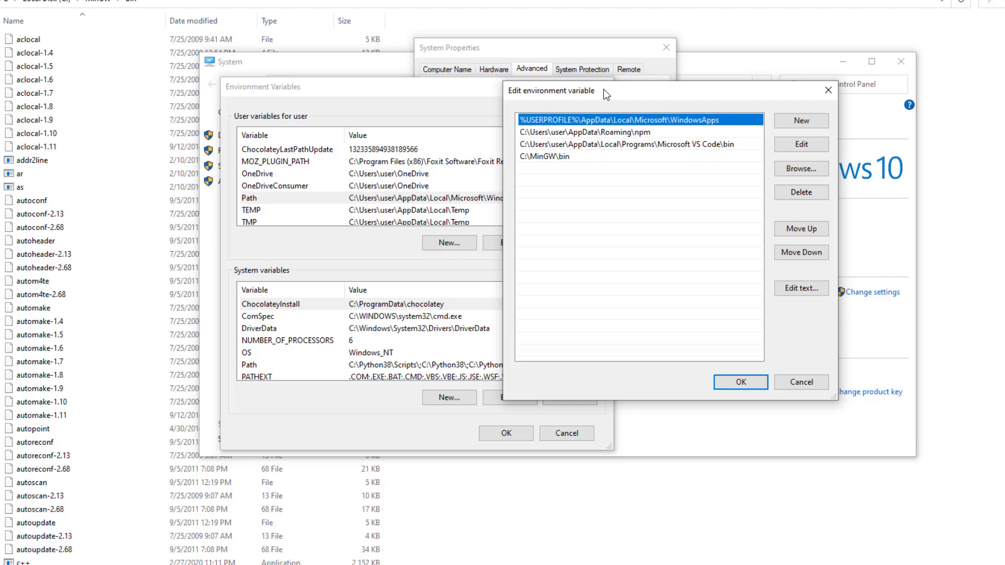
pyautogui.moveTo(604, 89); pyautogui.dragTo(583, 97)
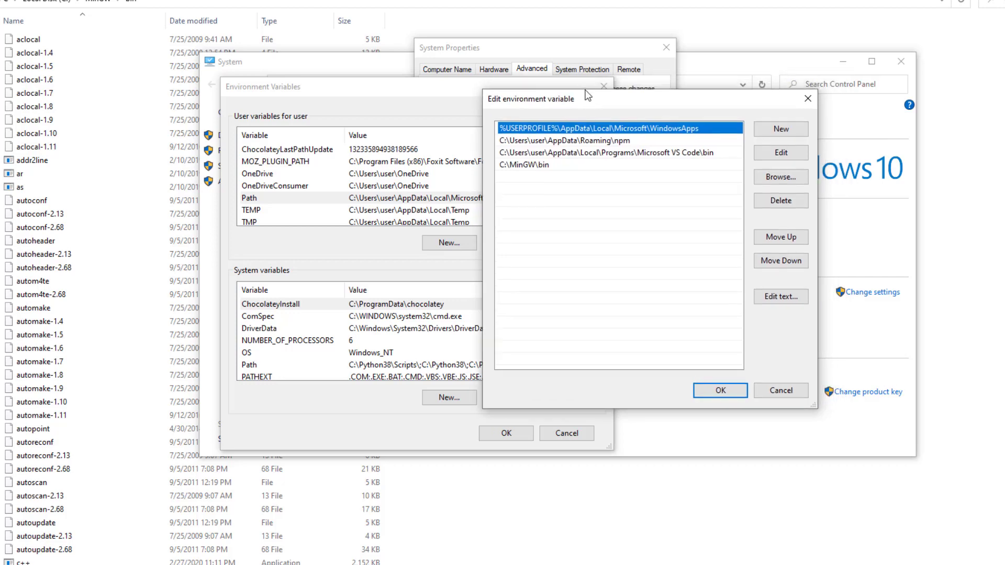
pyautogui.click(570, 167)
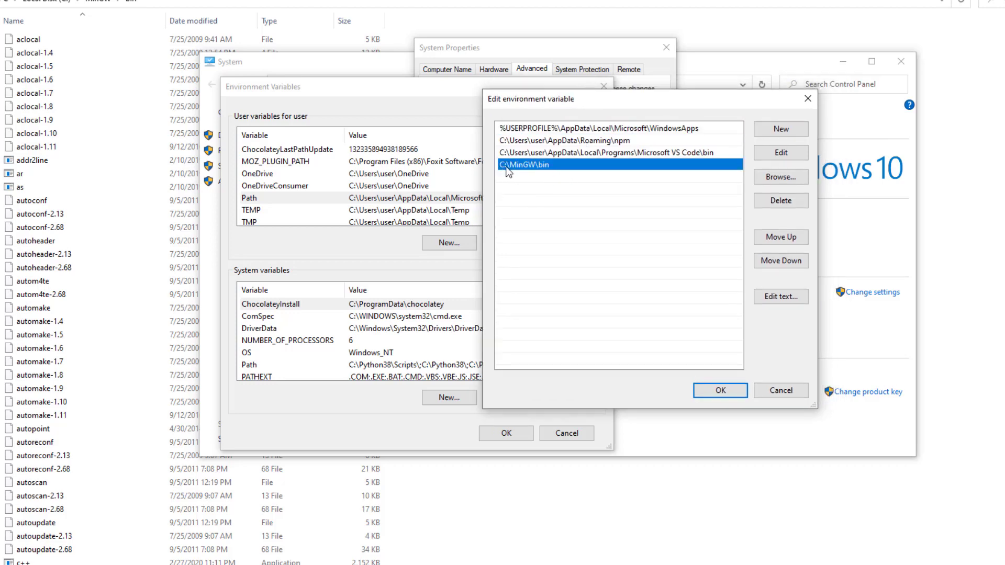
pyautogui.click(781, 203)
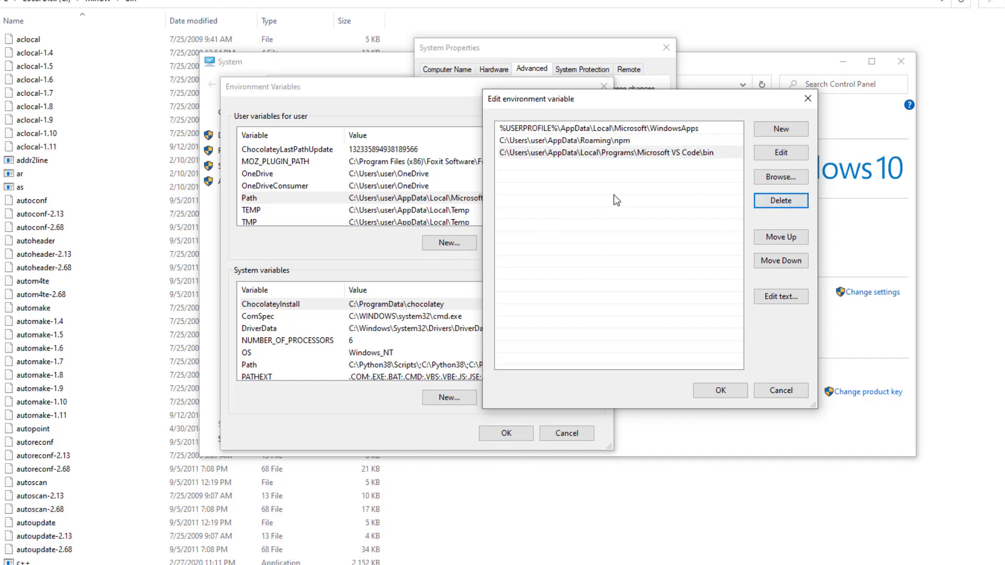
pyautogui.click(723, 392)
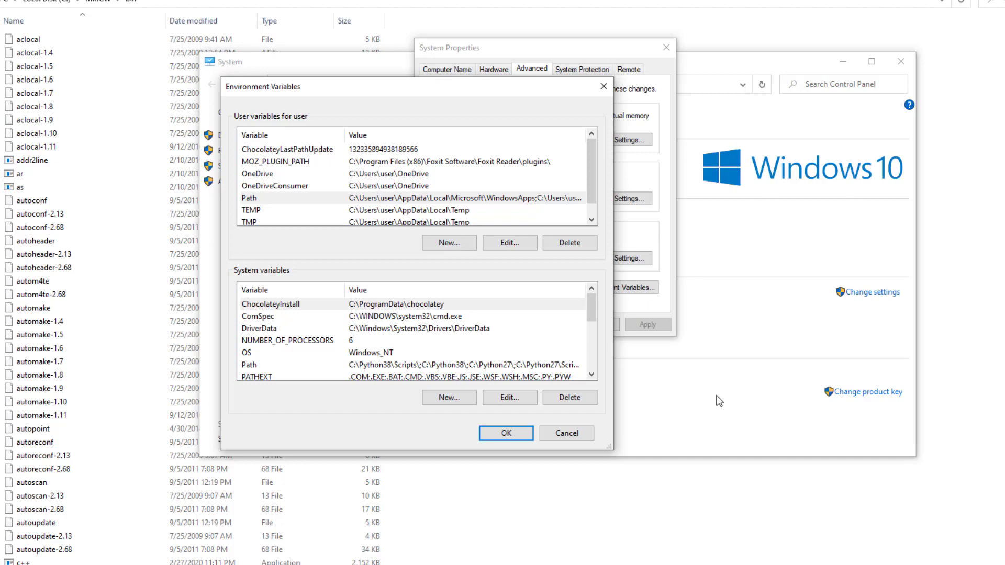
# Open a command prompt from the Run dialog, check the compiler with gcc --version, and close the window
pyautogui.press('super+r')
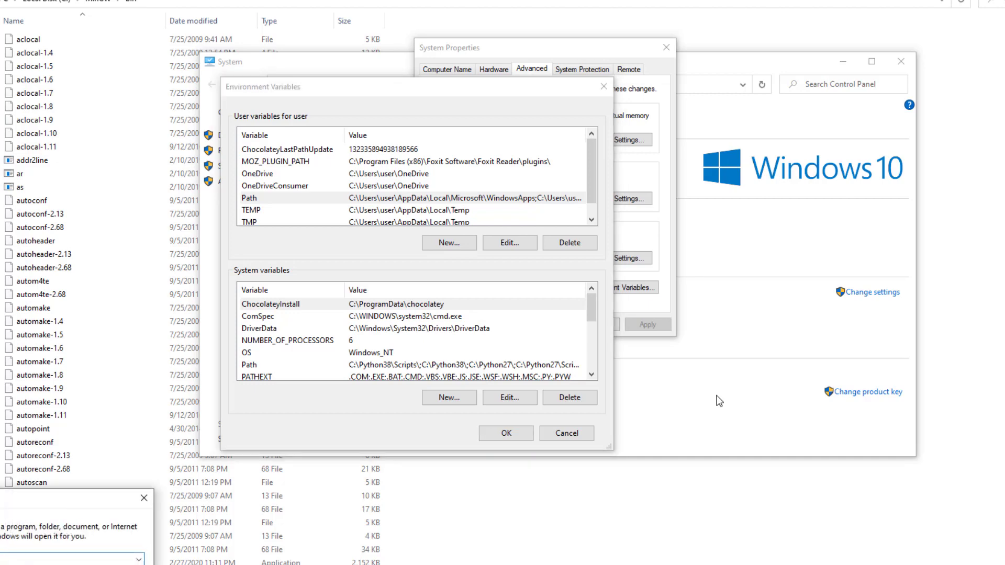
pyautogui.press('Return')
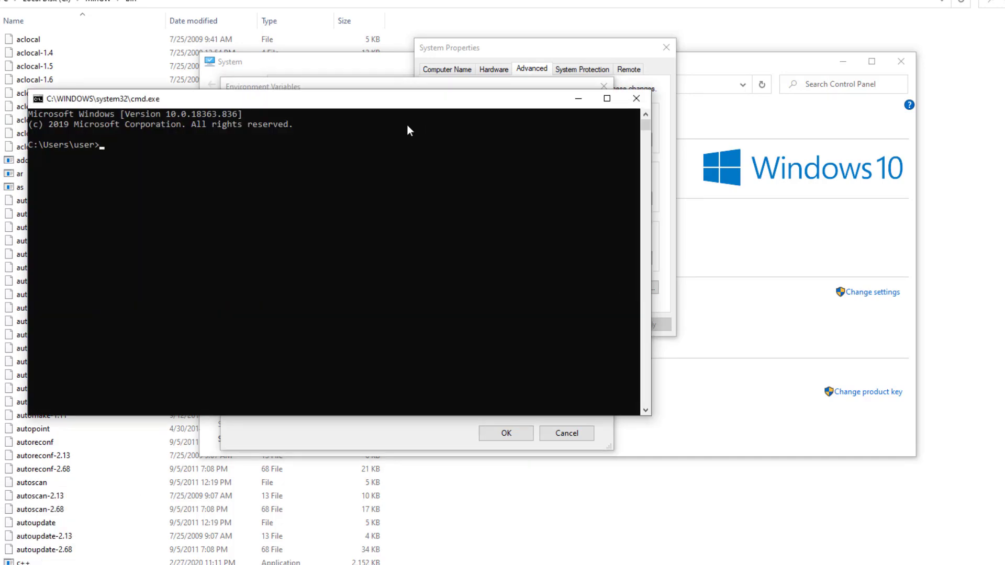
pyautogui.moveTo(432, 104); pyautogui.dragTo(536, 116)
pyautogui.write('g')
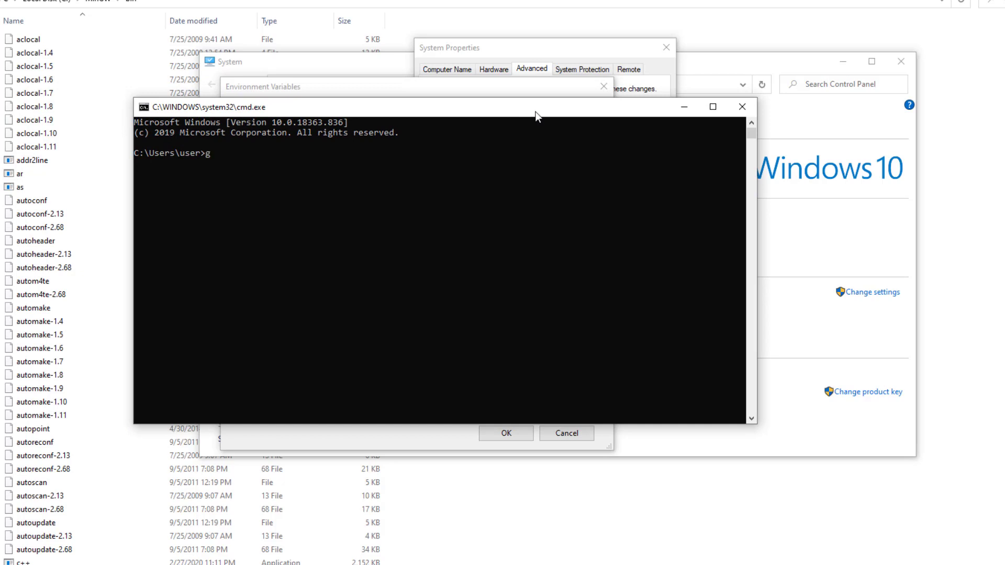
pyautogui.write('cc --version')
pyautogui.press('Return')
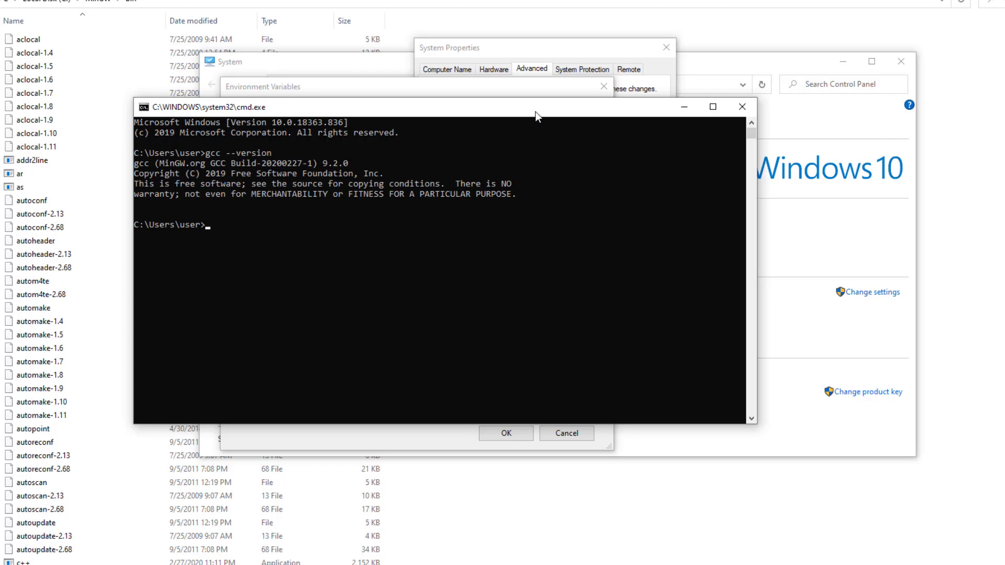
pyautogui.moveTo(536, 116); pyautogui.dragTo(471, 183)
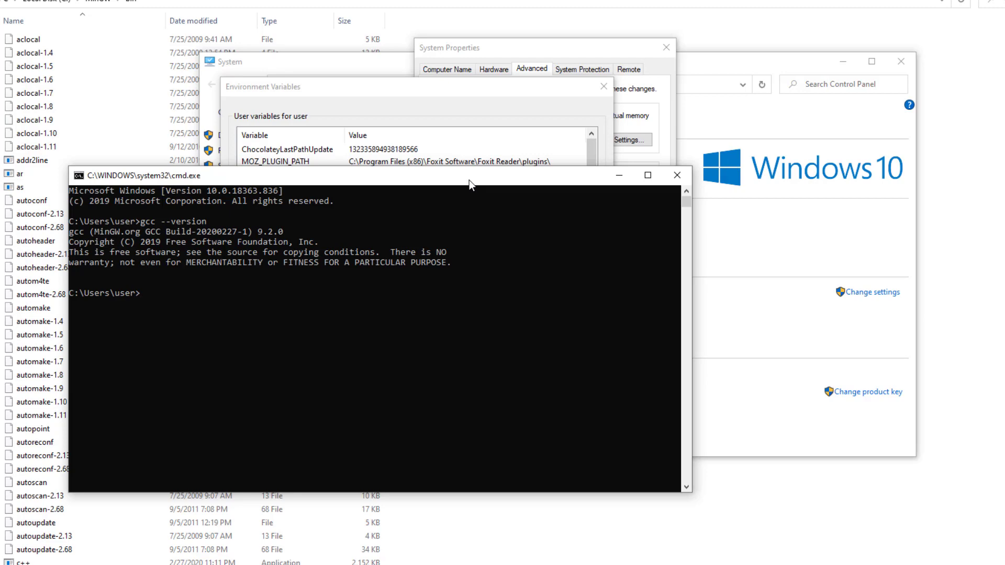
pyautogui.click(677, 175)
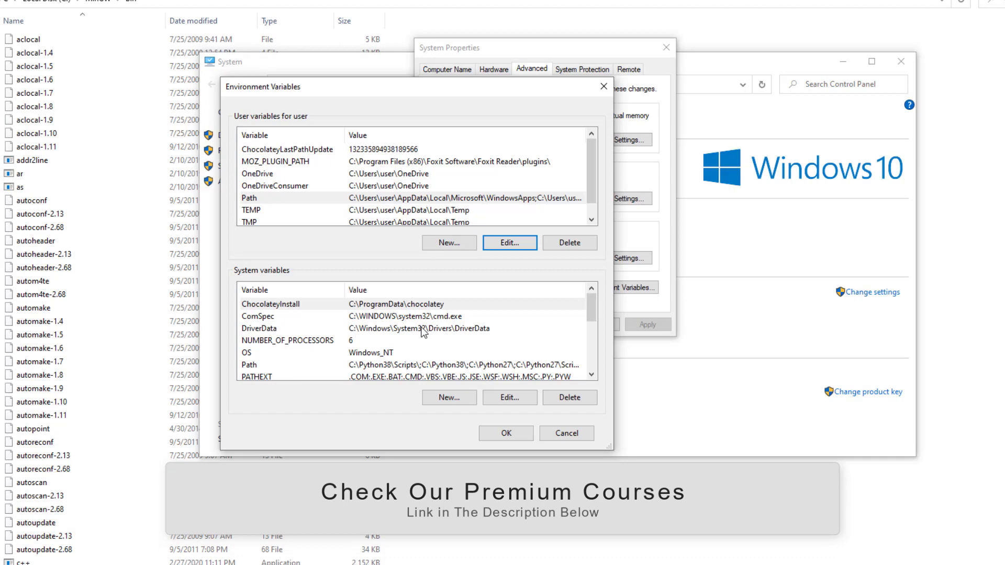
# Add C:\MinGW\bin as a new entry in the user's Path variable and confirm all open settings dialogs
pyautogui.doubleClick(278, 200)
pyautogui.click(428, 214)
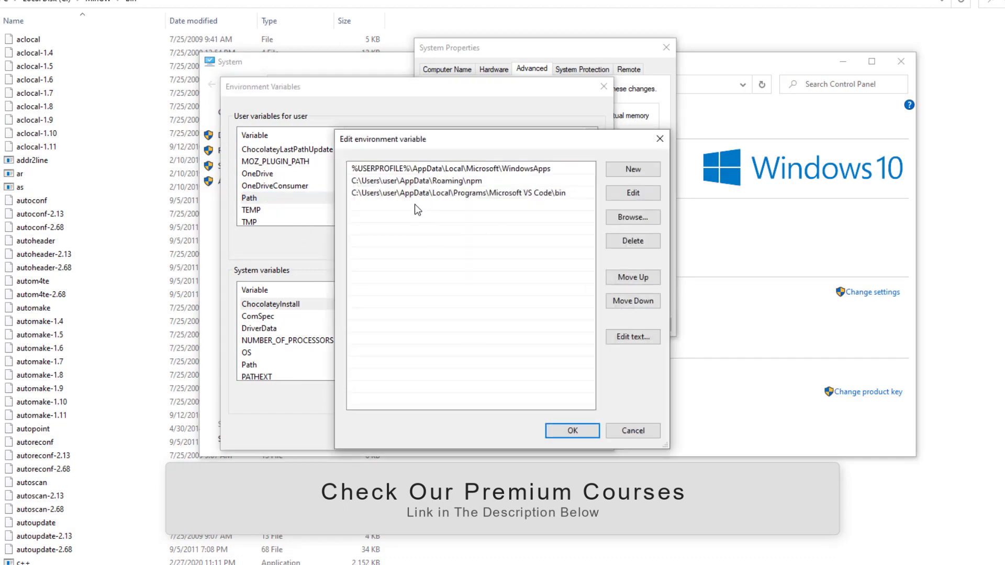
pyautogui.click(648, 175)
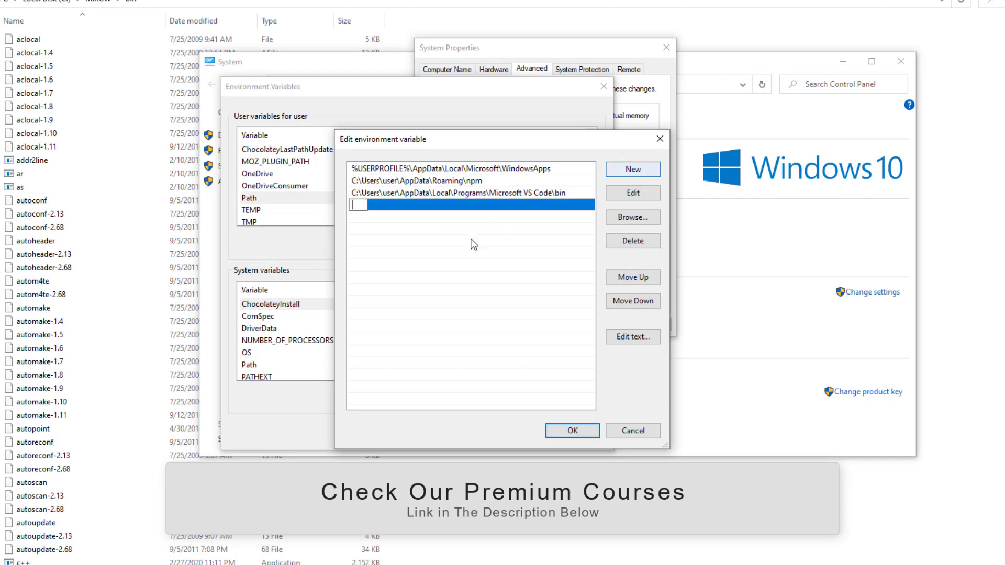
pyautogui.write('C:\\MinGW\\bin')
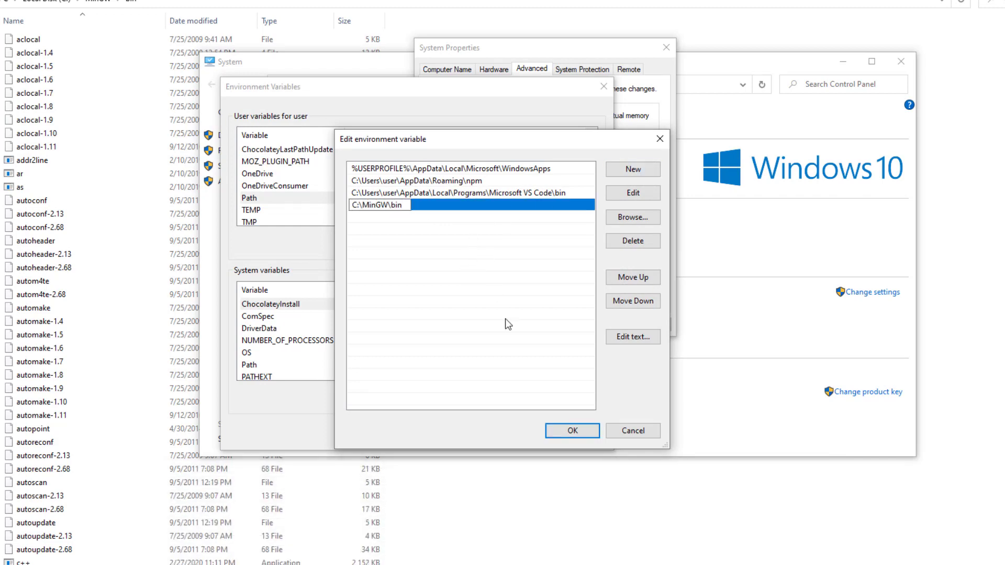
pyautogui.click(554, 433)
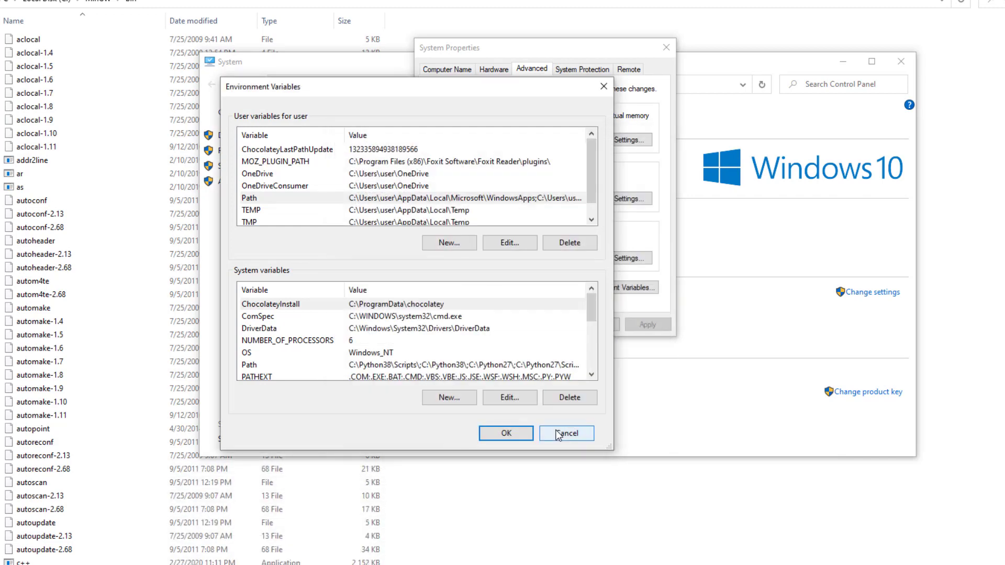
pyautogui.click(509, 440)
pyautogui.click(541, 324)
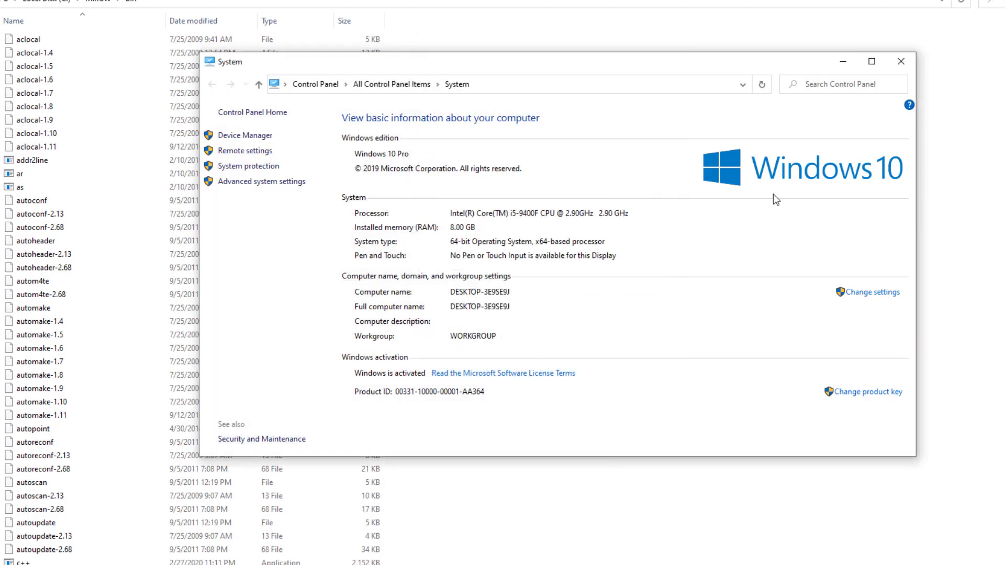
# Close the System and bin folder windows and delete the MinGW Installer shortcut from the desktop
pyautogui.click(901, 61)
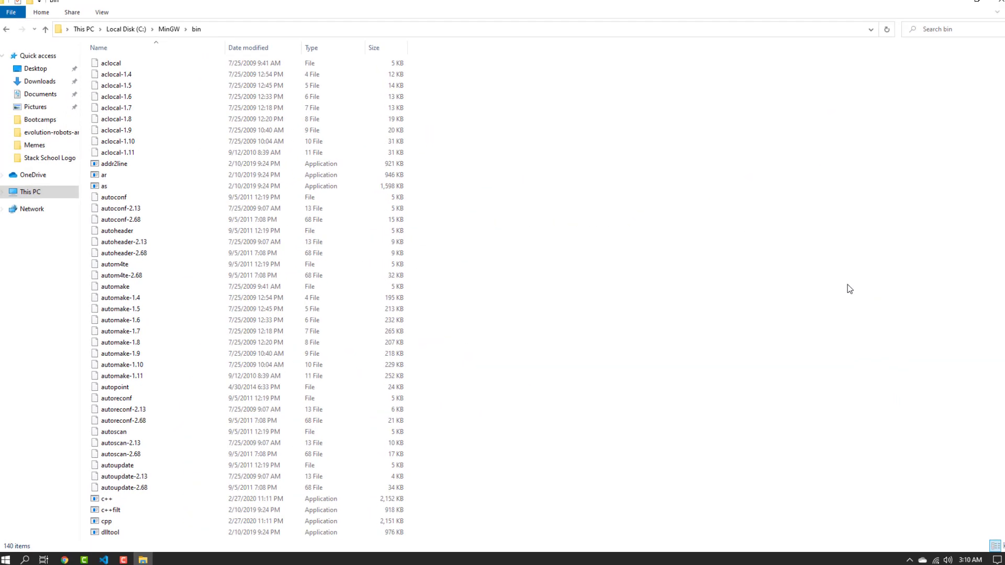
pyautogui.click(998, 4)
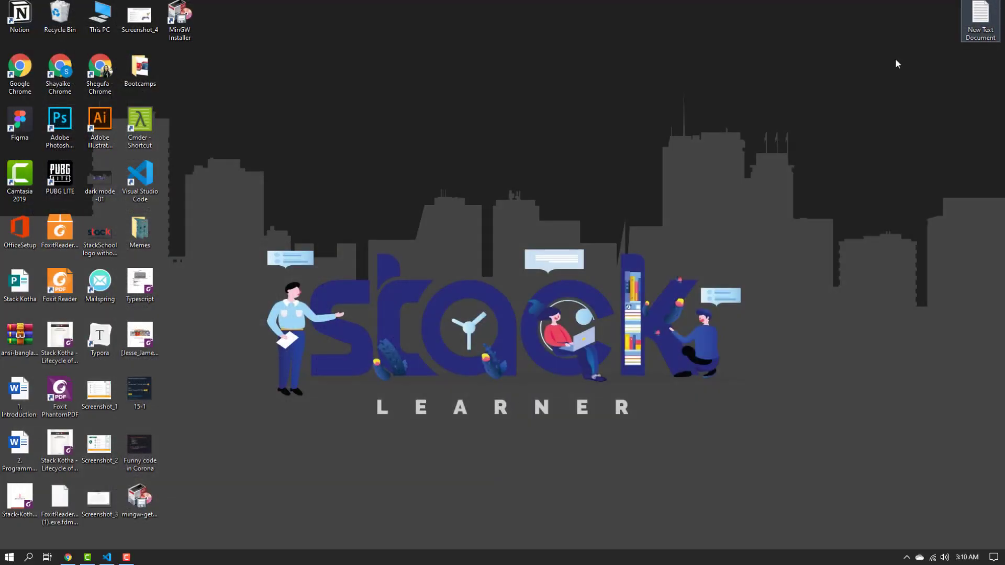
pyautogui.rightClick(186, 19)
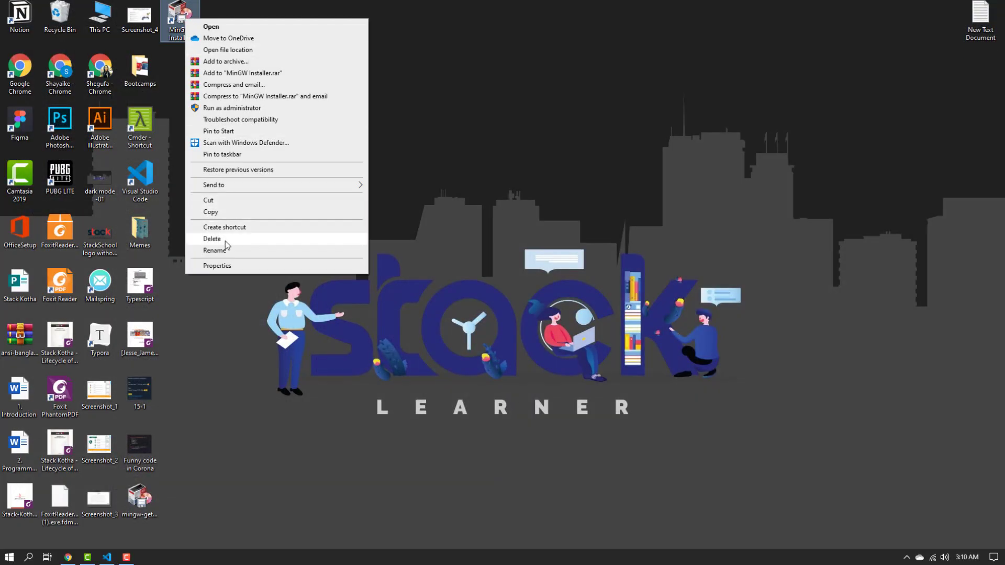
pyautogui.click(233, 240)
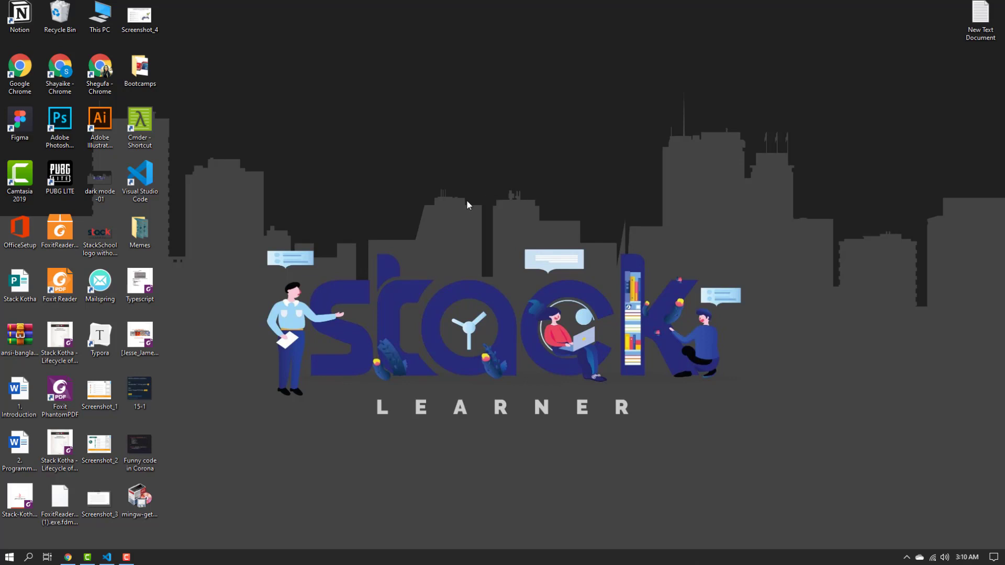
# Search Windows for cmd and open the Command Prompt, placing its window near the middle of the desktop
pyautogui.press('super+r')
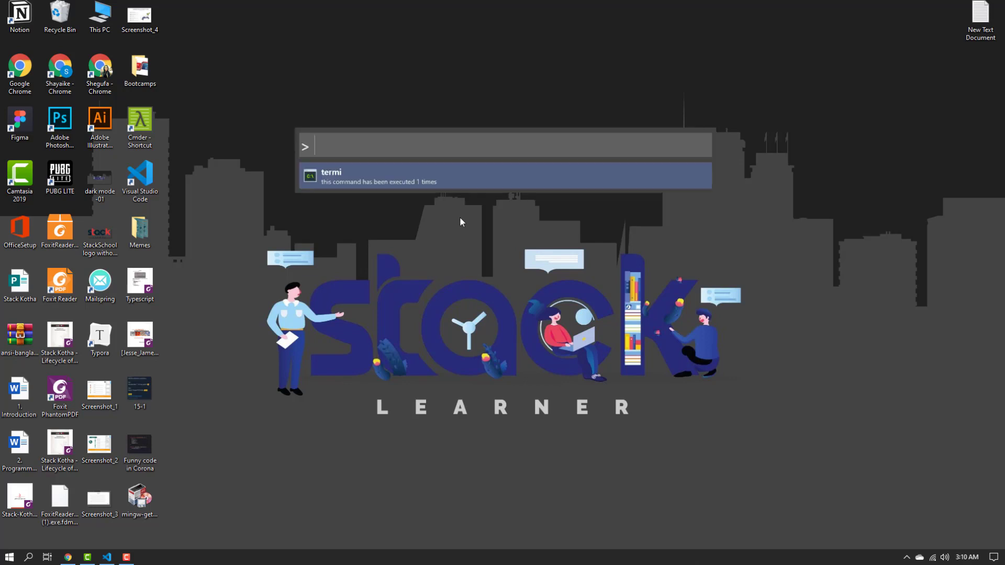
pyautogui.press('Escape')
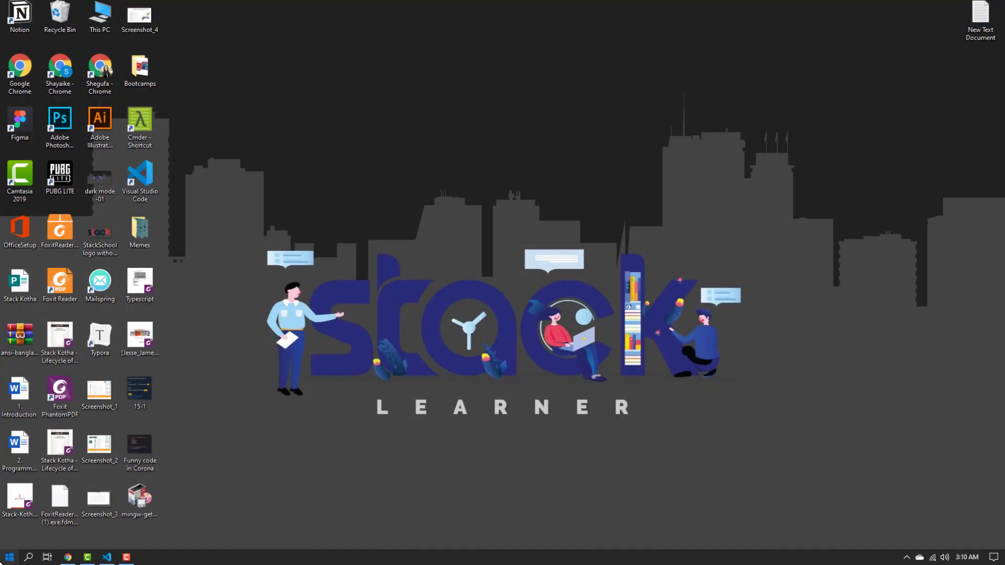
pyautogui.click(2, 564)
pyautogui.click(1, 563)
pyautogui.press('super')
pyautogui.write('c\\')
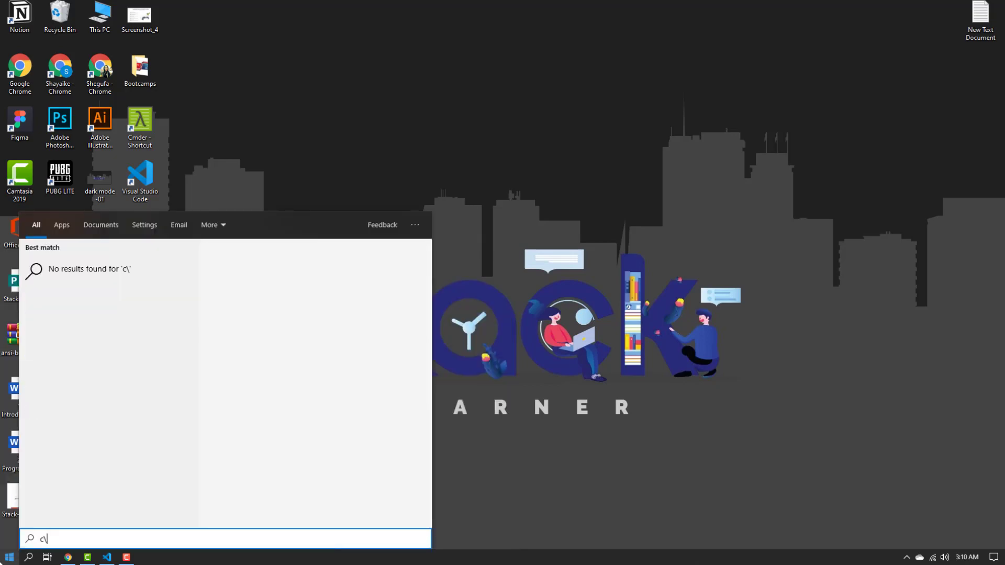
pyautogui.press('BackSpace')
pyautogui.write('md')
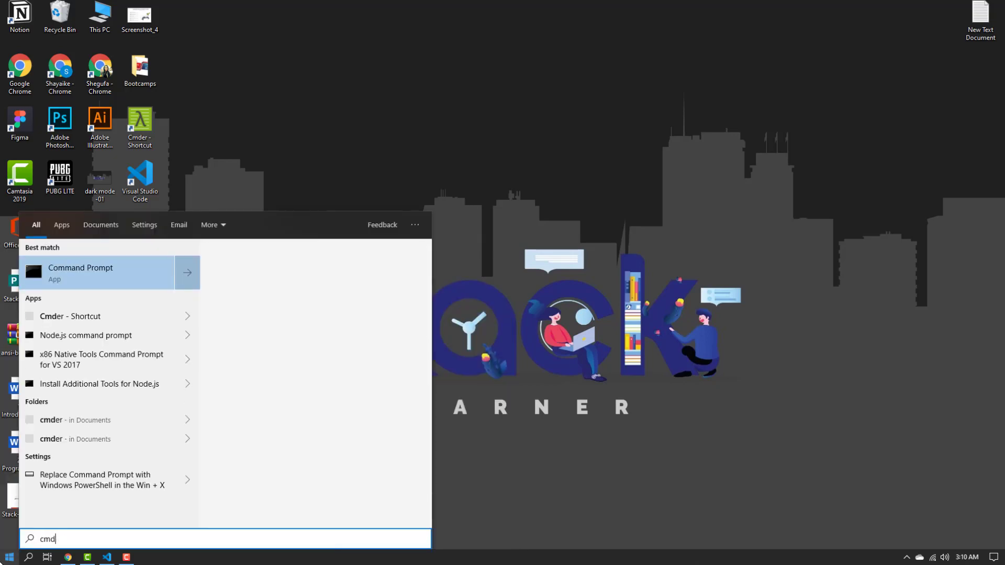
pyautogui.click(32, 255)
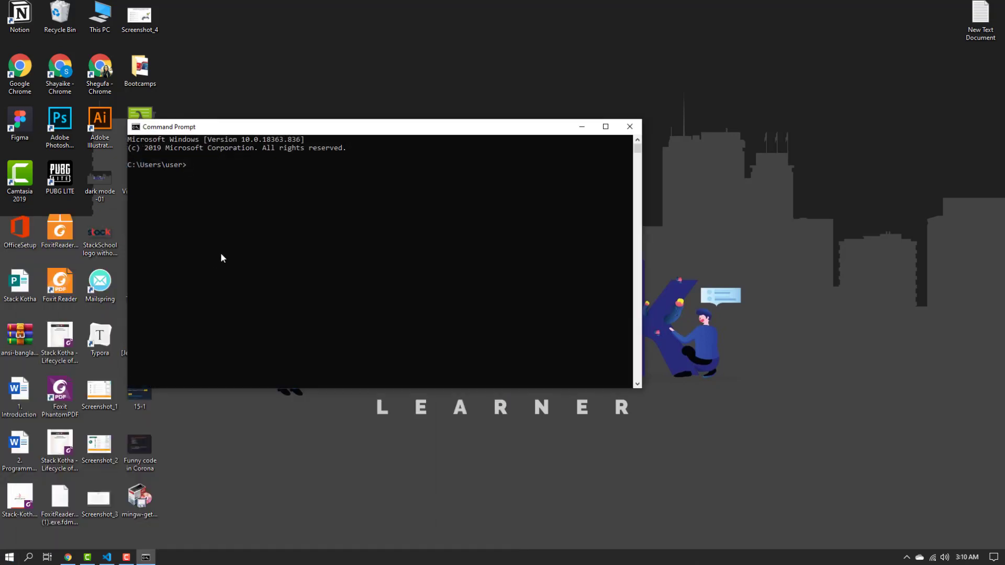
pyautogui.moveTo(288, 129); pyautogui.dragTo(468, 131)
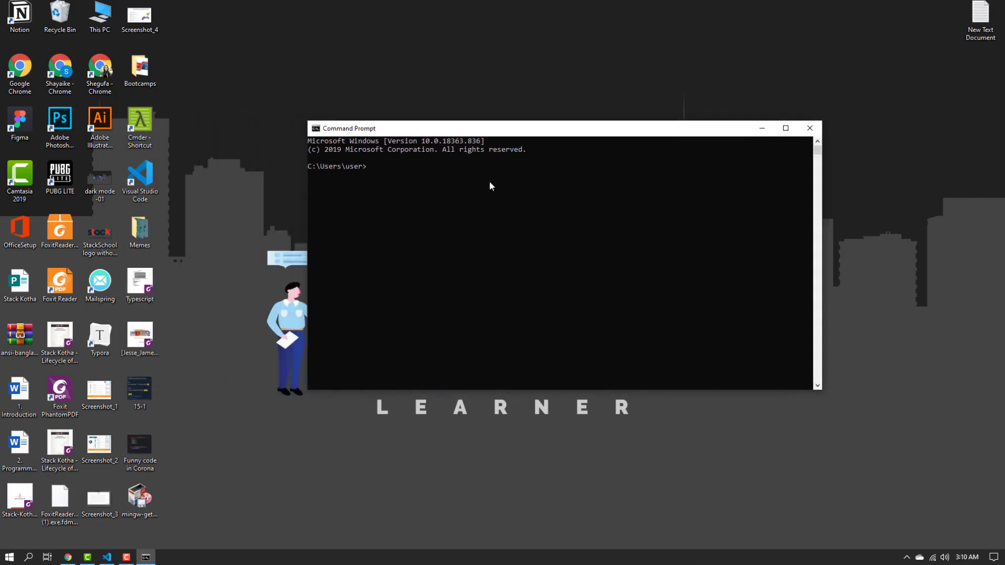
# Run gcc --version, examine the reported GCC version details, and close the Command Prompt
pyautogui.write('gcc --version')
pyautogui.press('Return')
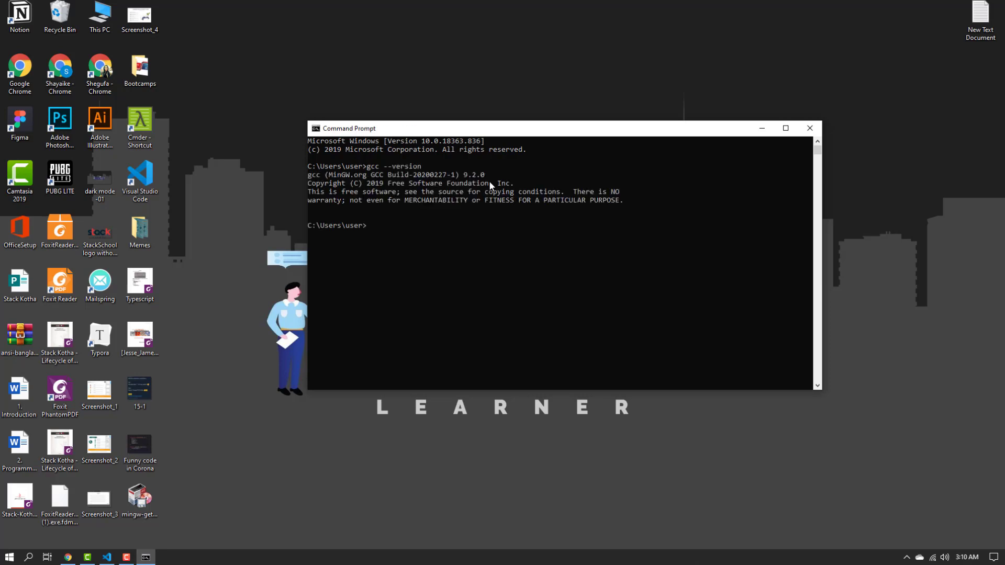
pyautogui.click(462, 176)
pyautogui.click(503, 177)
pyautogui.moveTo(310, 177); pyautogui.dragTo(644, 206)
pyautogui.click(588, 227)
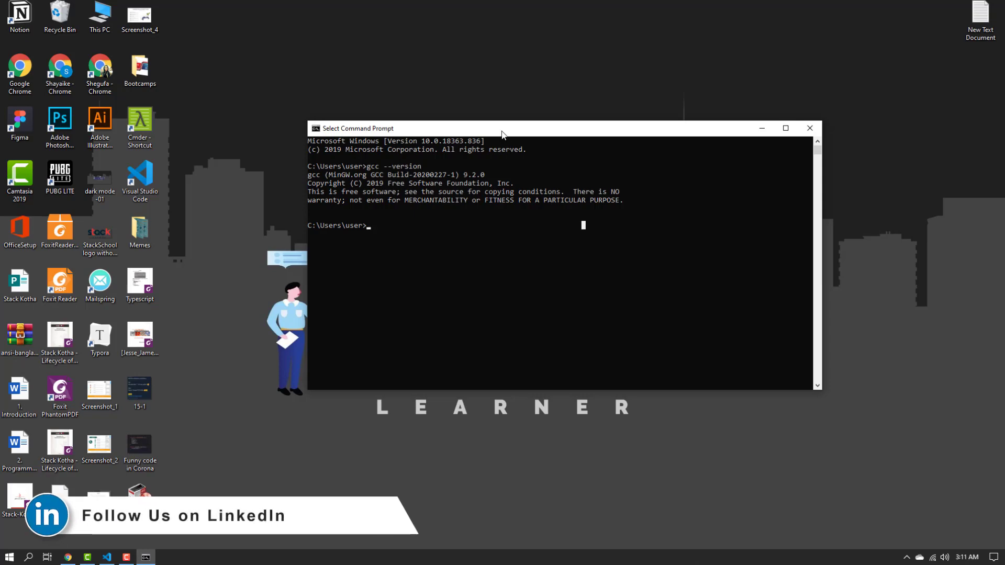
pyautogui.moveTo(502, 133)
pyautogui.mouseDown()
pyautogui.moveTo(493, 132)
pyautogui.moveTo(519, 125)
pyautogui.moveTo(512, 128)
pyautogui.mouseUp()
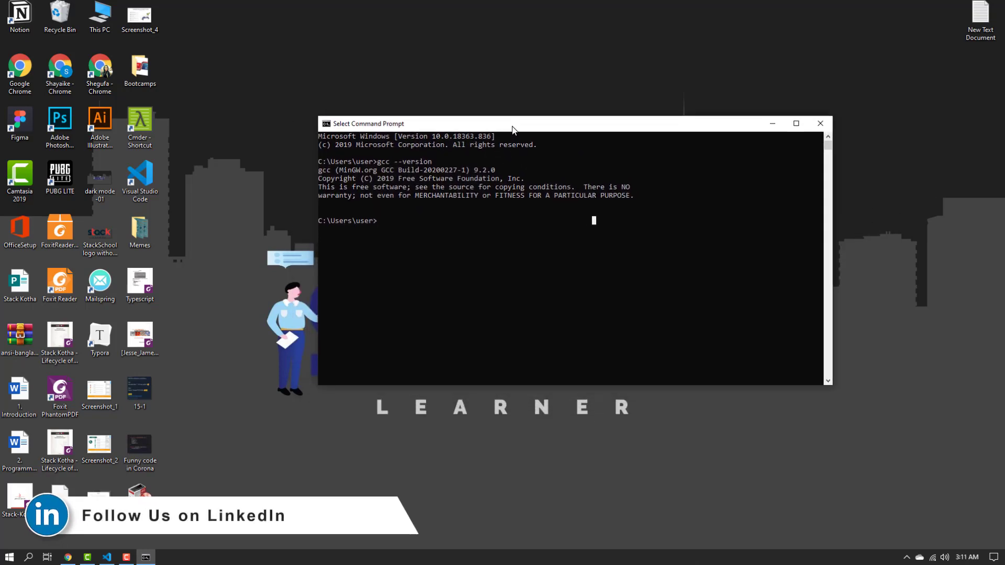
pyautogui.moveTo(469, 170); pyautogui.dragTo(496, 173)
pyautogui.click(528, 170)
pyautogui.click(504, 216)
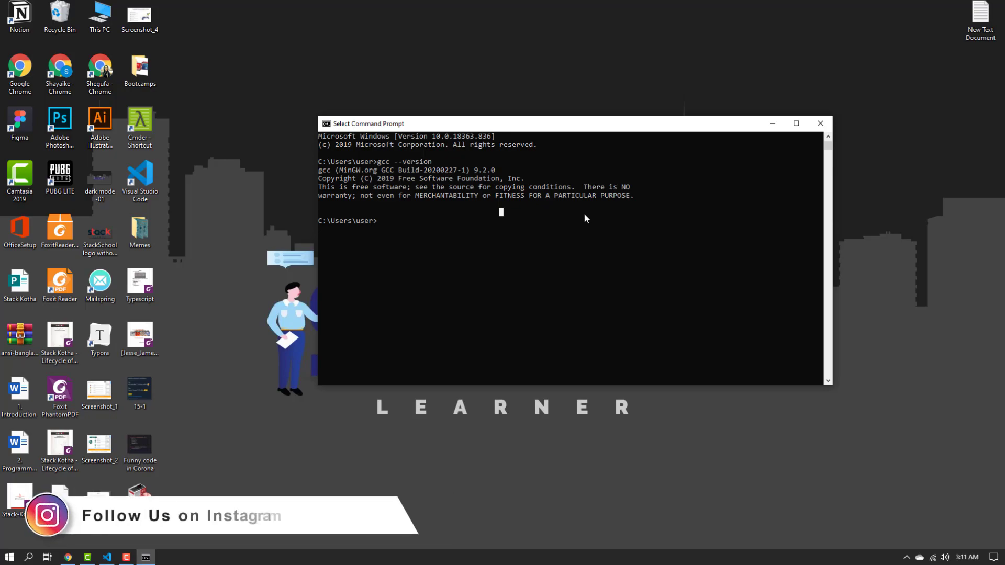
pyautogui.click(821, 123)
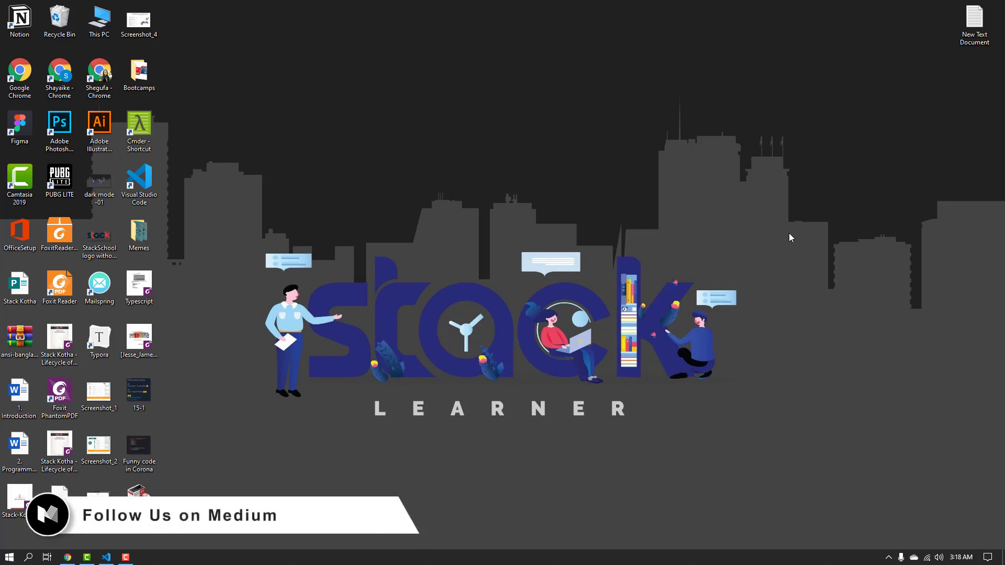
# Create a new text document on the desktop, then open it in Notepad and close it
pyautogui.rightClick(592, 85)
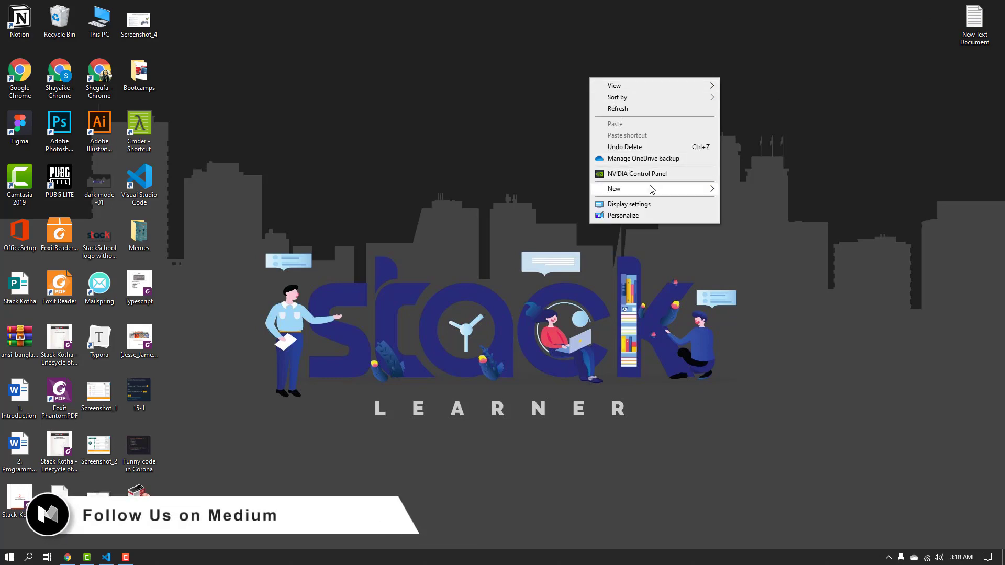
pyautogui.moveTo(651, 189)
pyautogui.click(756, 296)
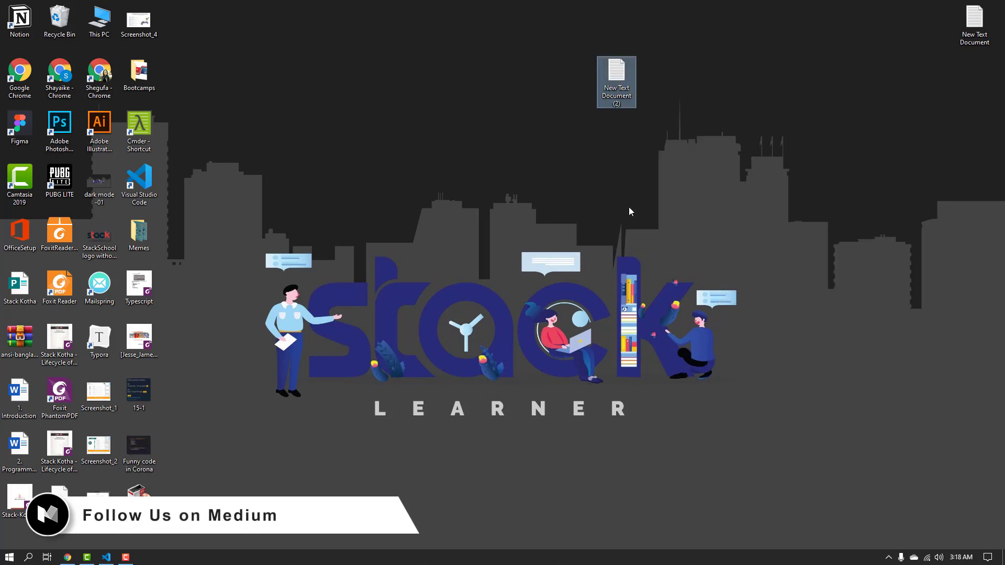
pyautogui.doubleClick(621, 89)
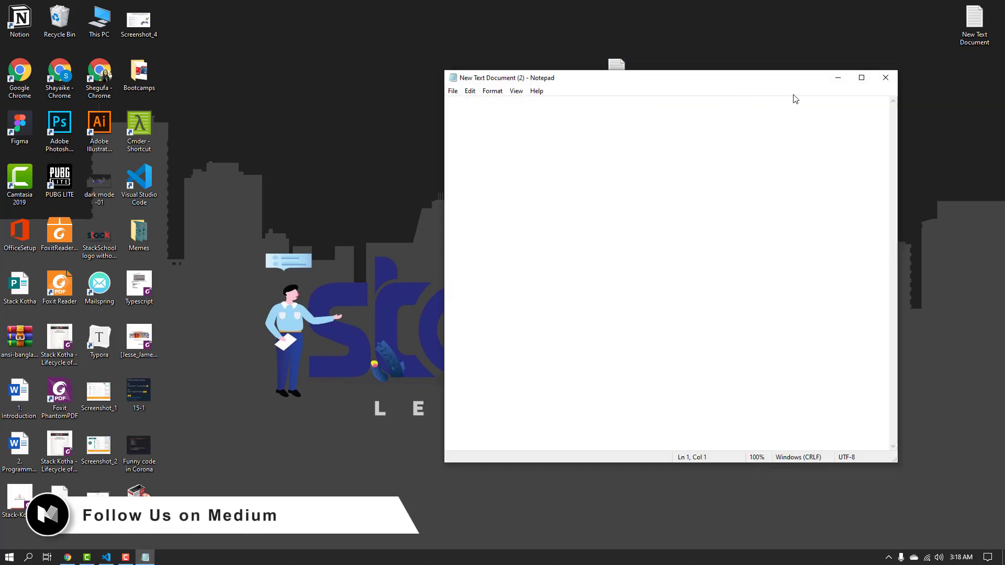
pyautogui.click(893, 78)
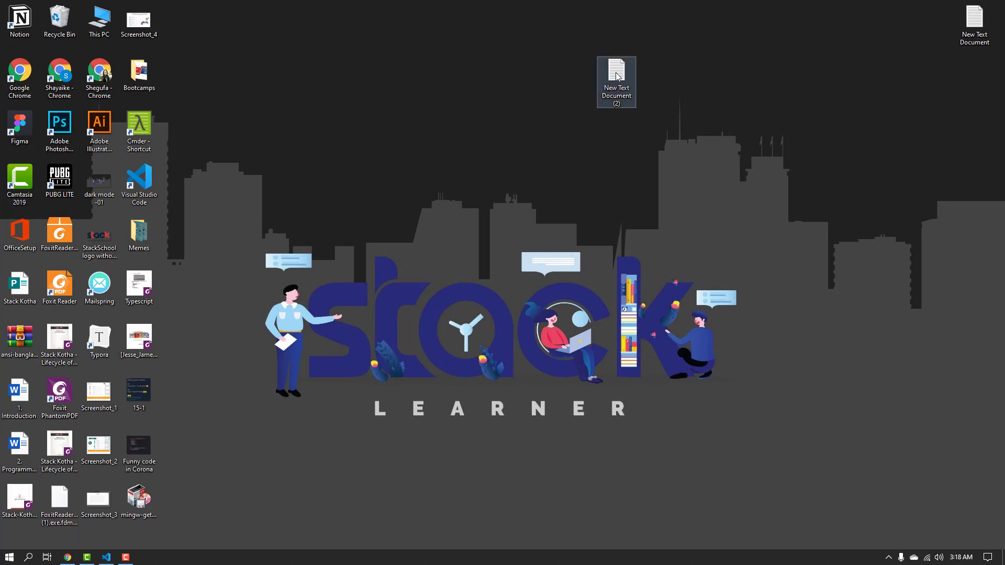
pyautogui.moveTo(618, 76)
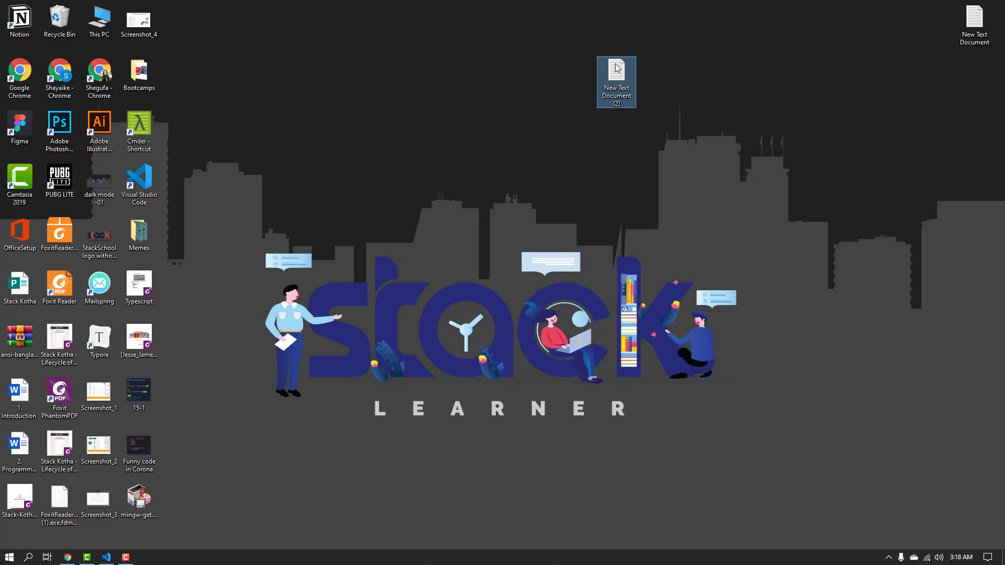